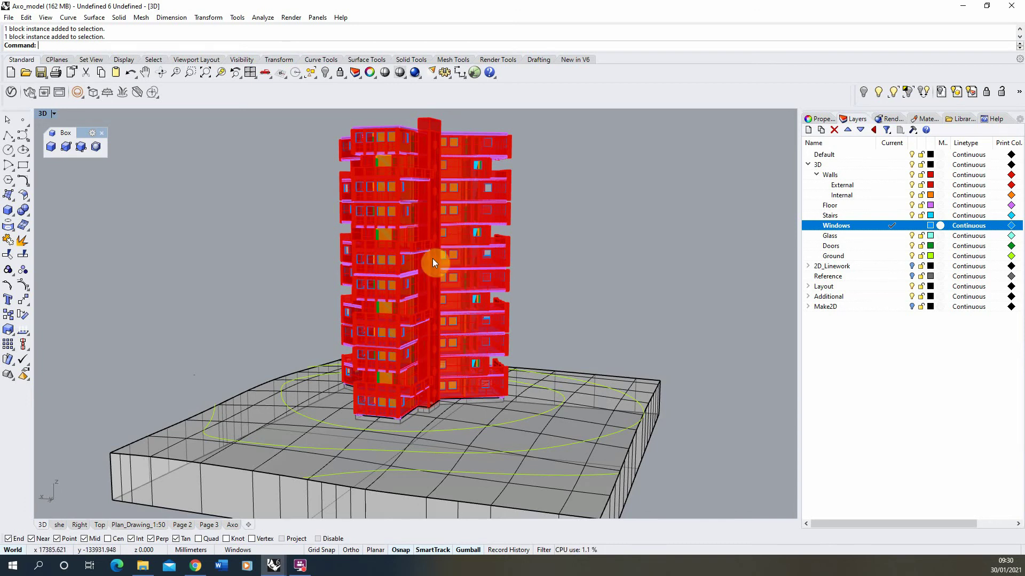
# Select a window block on the tower's front facade and examine how the same window repeats across the floors.
pyautogui.scroll(5, 382, 365)
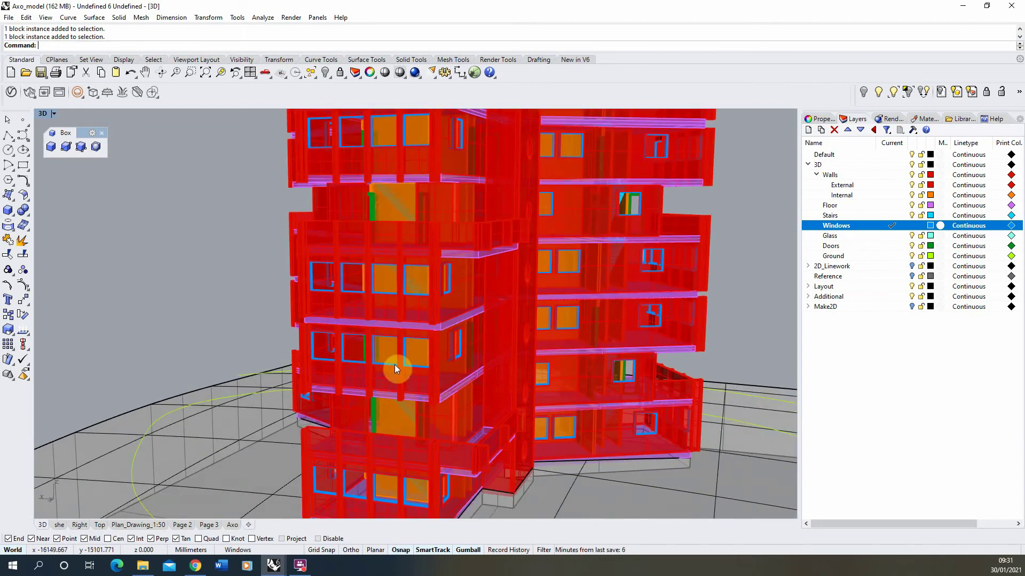
pyautogui.click(378, 373)
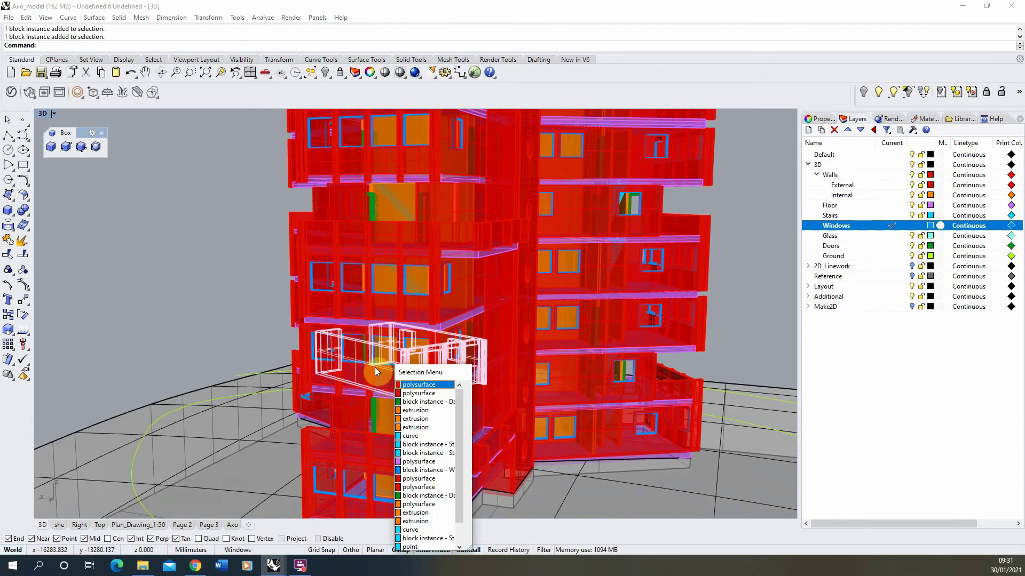
pyautogui.click(331, 360)
pyautogui.click(362, 394)
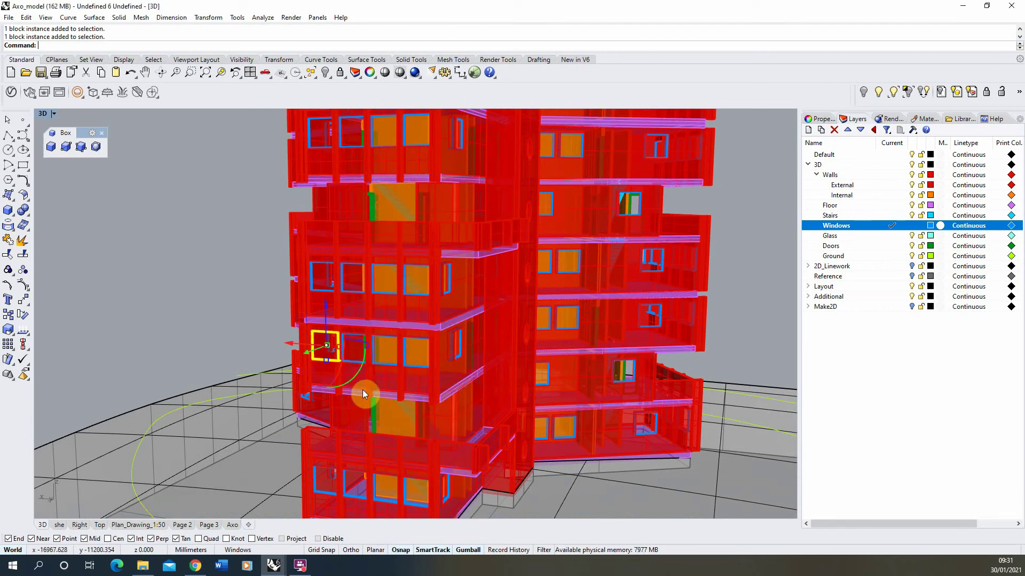
pyautogui.scroll(5, 347, 374)
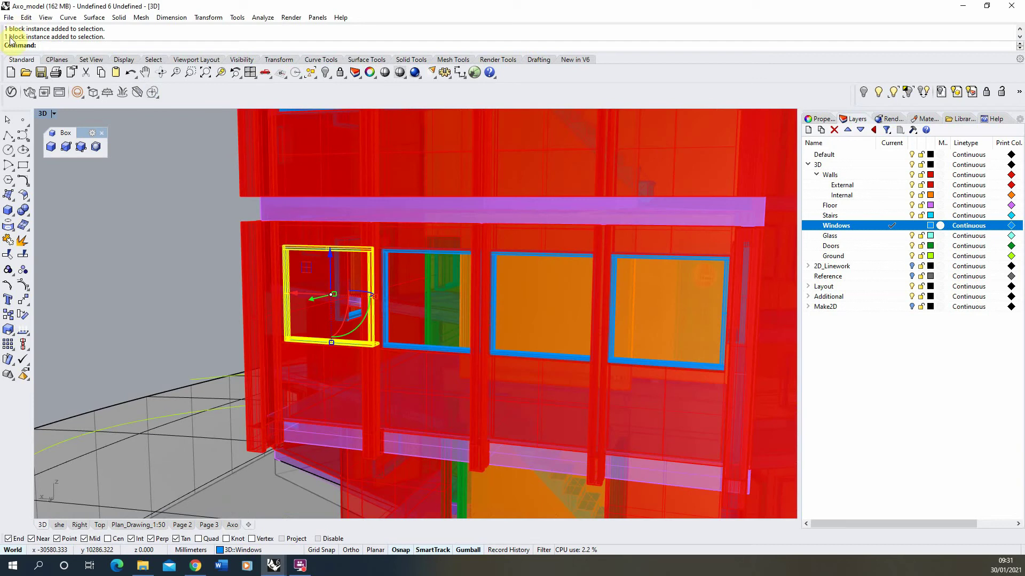
pyautogui.moveTo(379, 322); pyautogui.dragTo(255, 320, button='right')
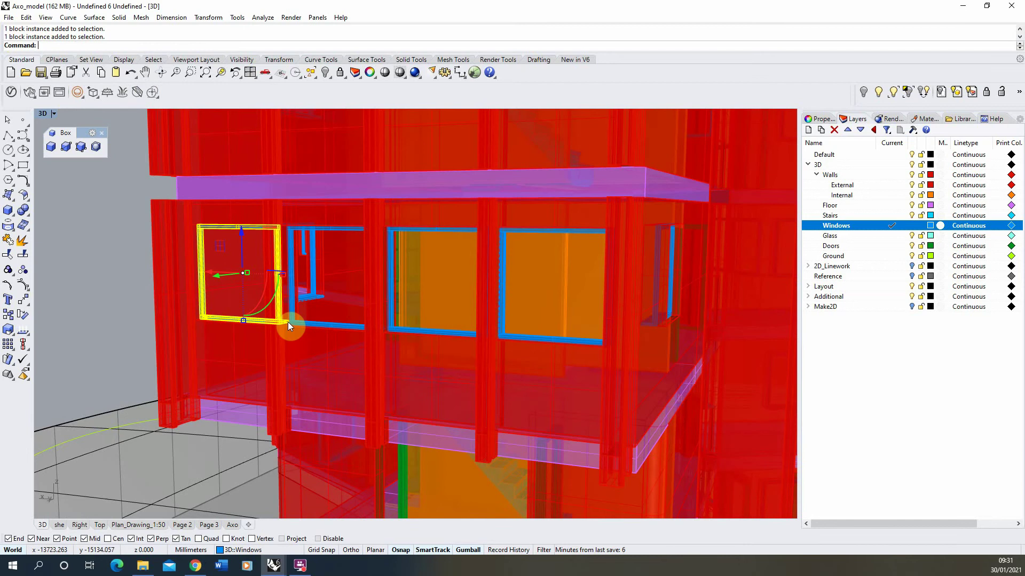
pyautogui.scroll(-3, 297, 319)
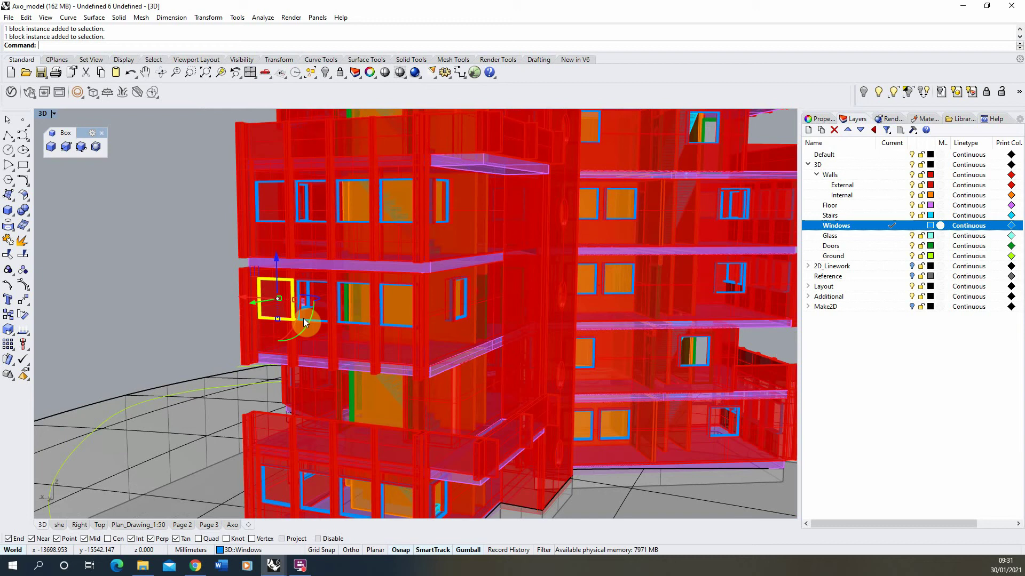
pyautogui.moveTo(357, 302); pyautogui.dragTo(480, 320, button='right')
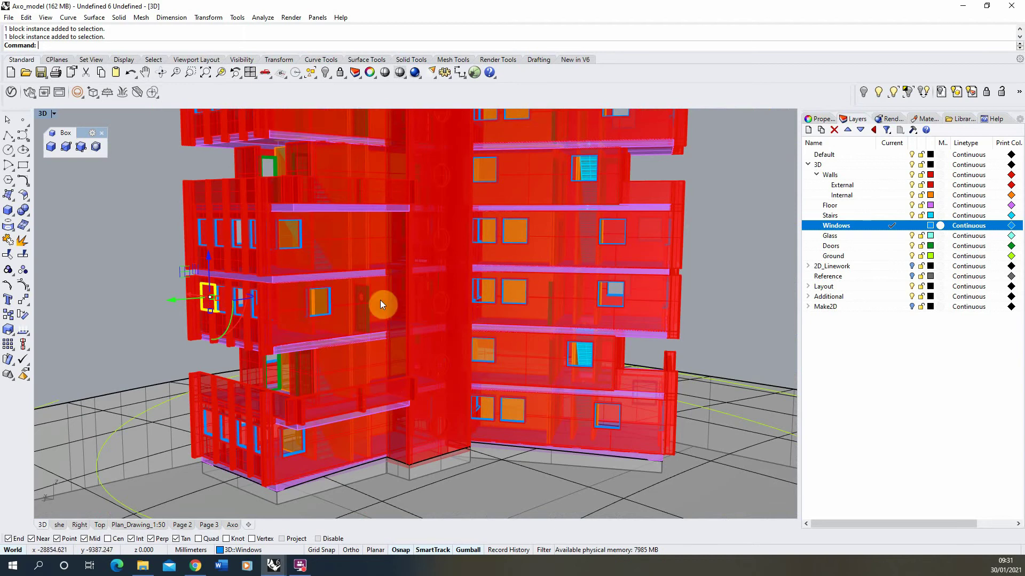
# Switch to the 02_Chapter_01 model and examine the floor slabs, the single step box and the inclined path line.
pyautogui.click(274, 566)
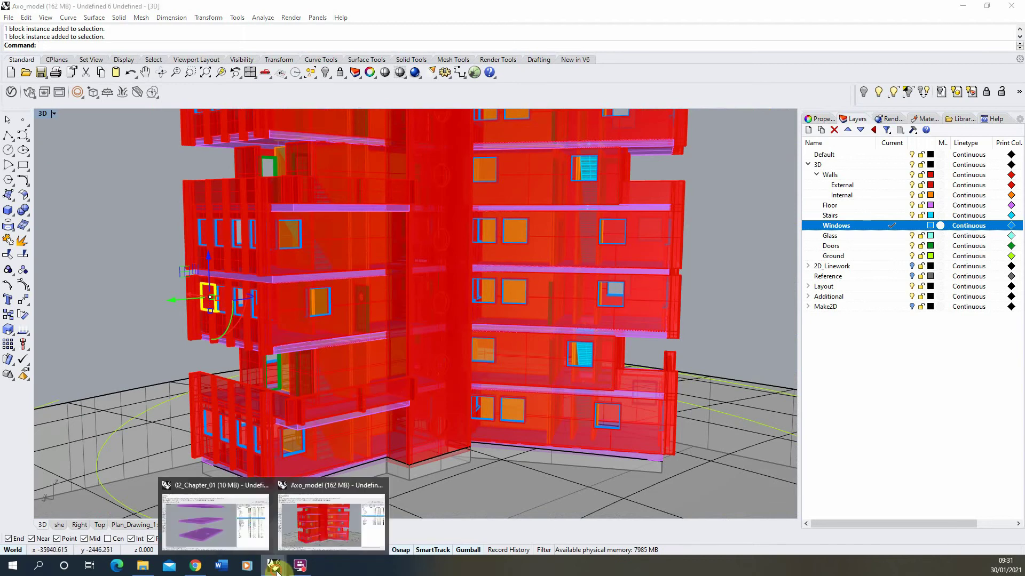
pyautogui.click(238, 512)
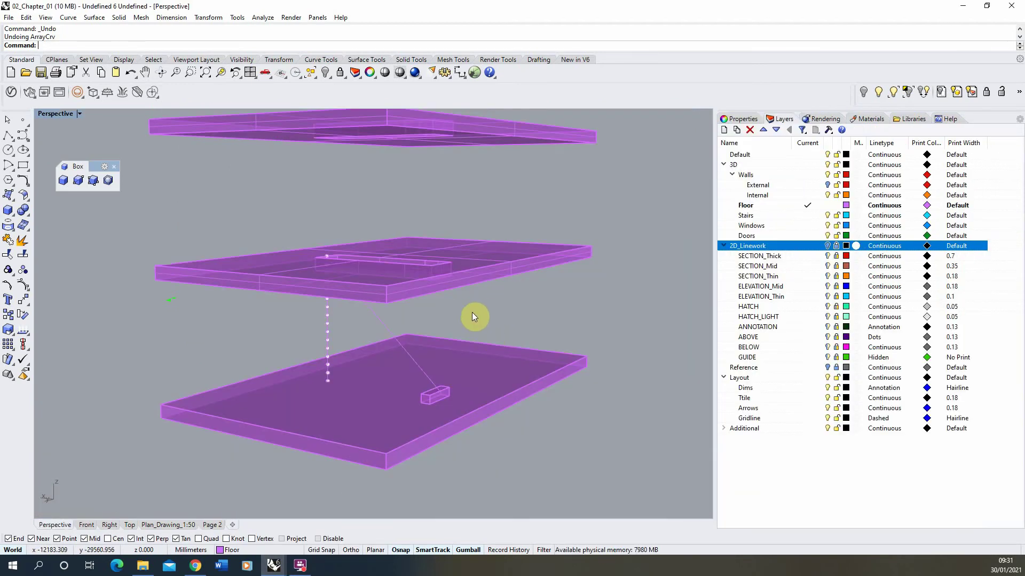
pyautogui.moveTo(472, 313)
pyautogui.mouseDown(button='right')
pyautogui.moveTo(448, 311)
pyautogui.moveTo(435, 295)
pyautogui.moveTo(455, 320)
pyautogui.mouseUp(button='right')
pyautogui.scroll(-5, 409, 259)
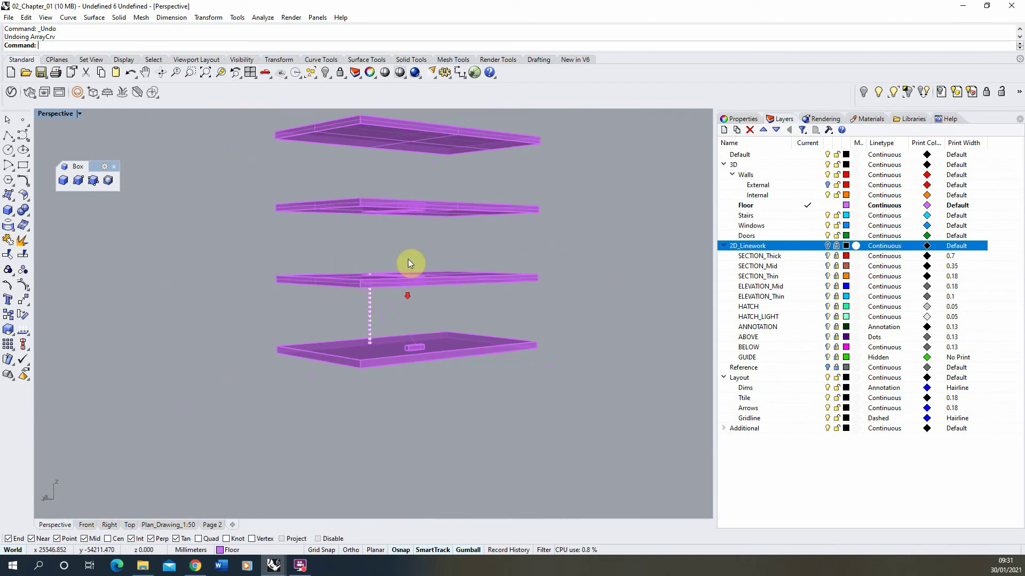
pyautogui.scroll(5, 402, 273)
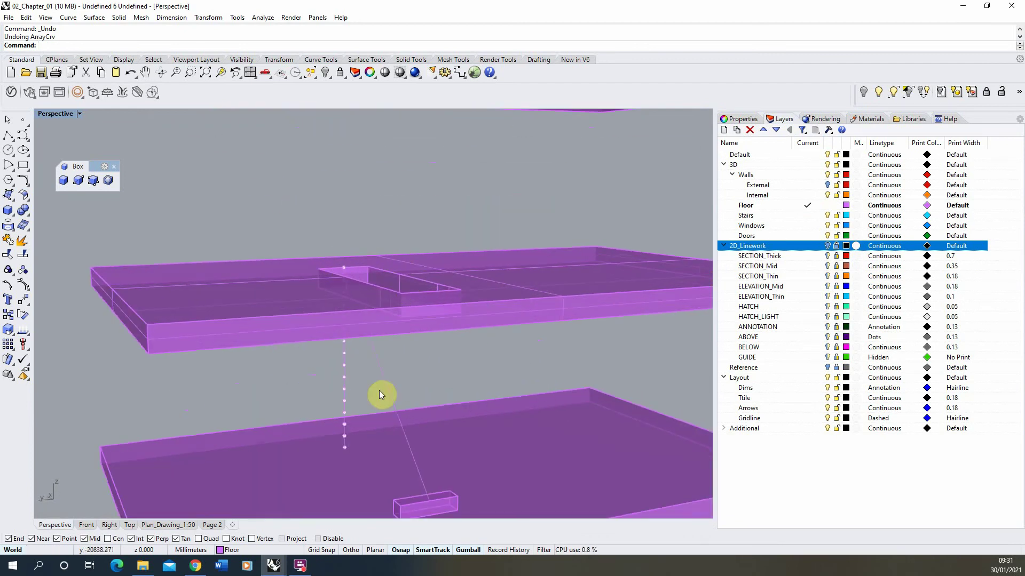
pyautogui.moveTo(380, 395); pyautogui.dragTo(455, 492, button='right')
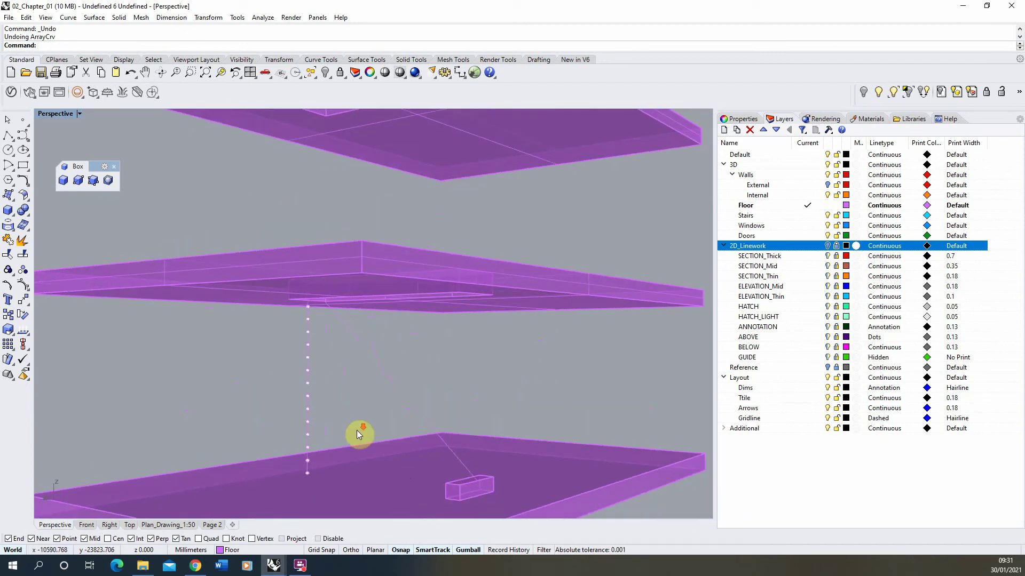
pyautogui.scroll(-3, 357, 430)
pyautogui.moveTo(409, 437); pyautogui.dragTo(458, 425, button='right')
pyautogui.scroll(-3, 406, 380)
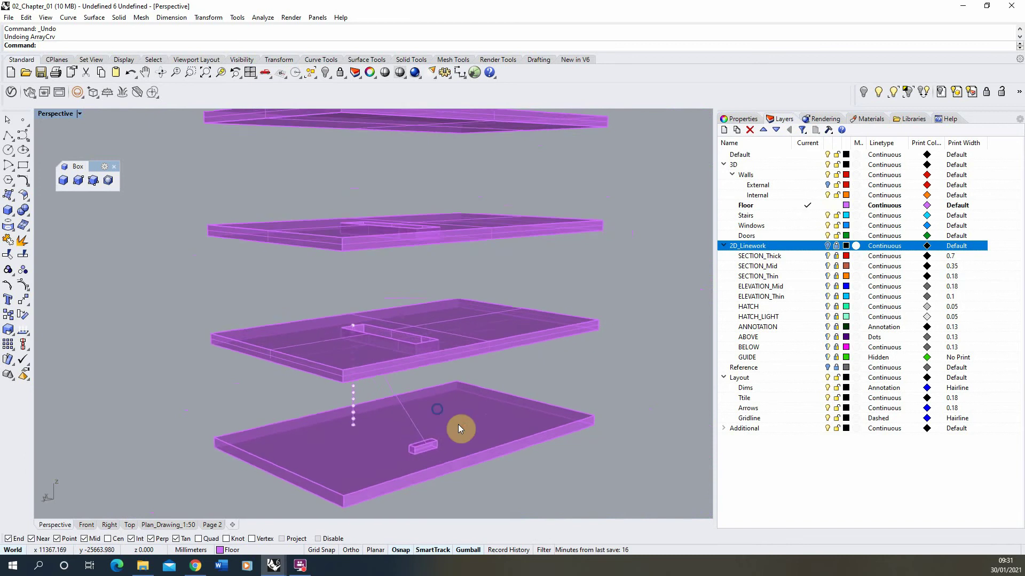
pyautogui.scroll(8, 426, 447)
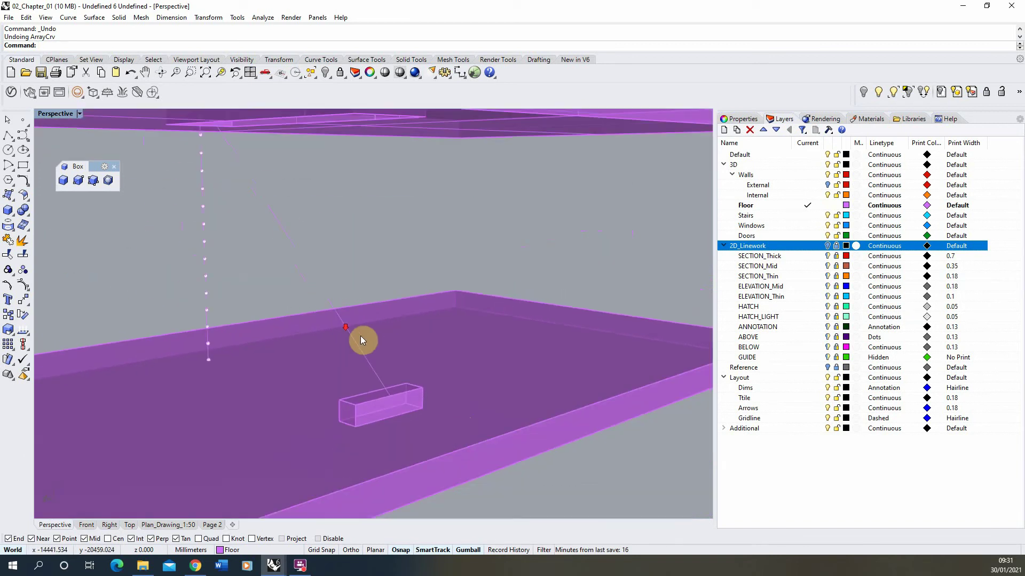
pyautogui.moveTo(383, 359); pyautogui.dragTo(388, 425, button='right')
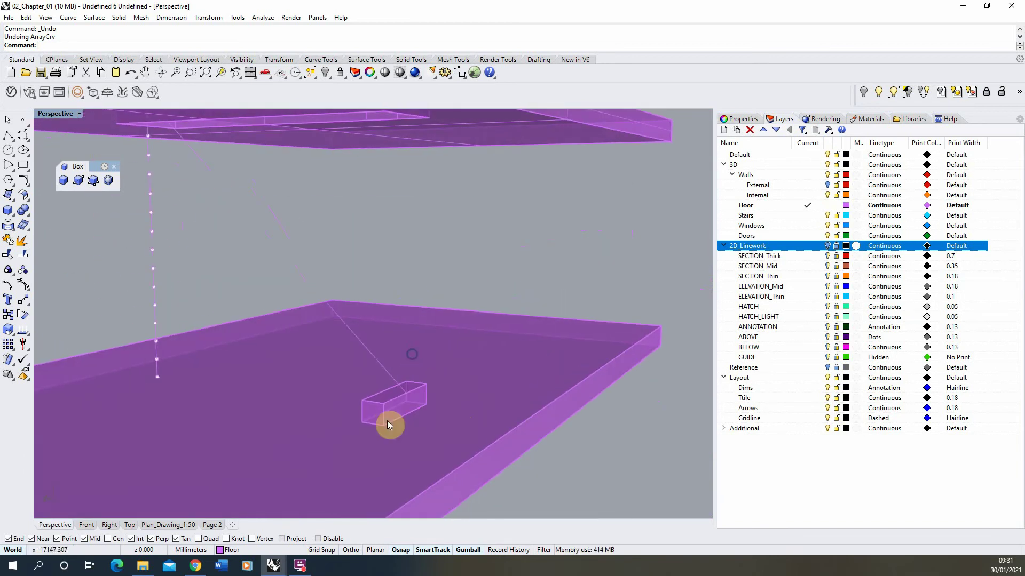
# Start a block from the step box, with its base point at the top-edge midpoint where the inclined line ends.
pyautogui.click(386, 421)
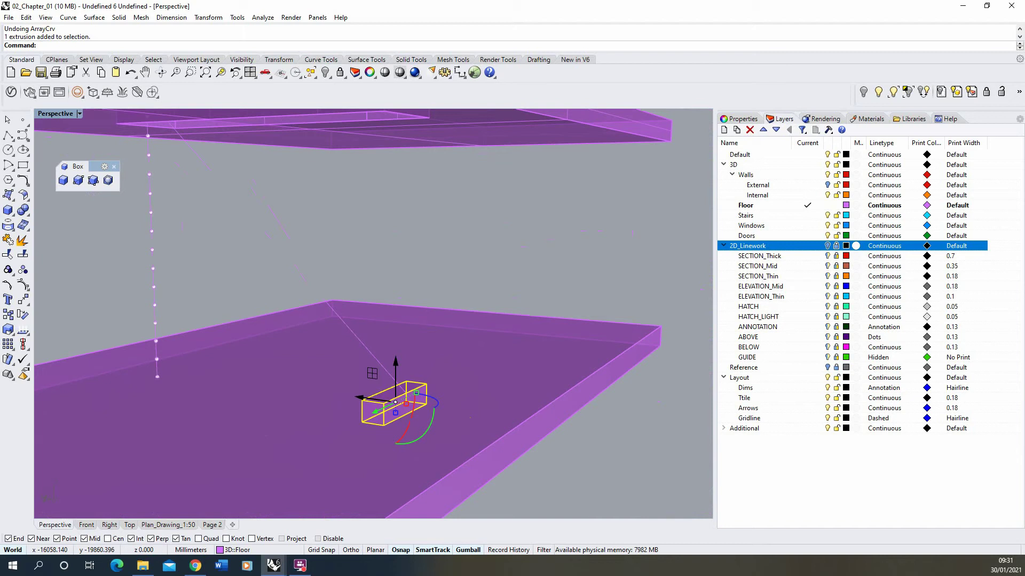
pyautogui.write('Blo')
pyautogui.press('Return')
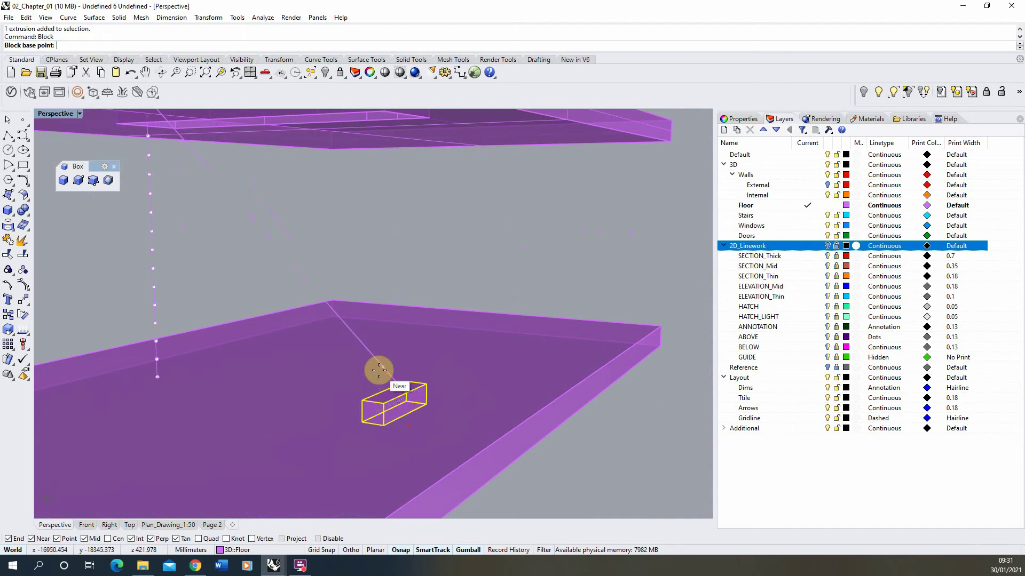
pyautogui.moveTo(375, 389)
pyautogui.mouseDown(button='right')
pyautogui.moveTo(324, 393)
pyautogui.moveTo(368, 405)
pyautogui.mouseUp(button='right')
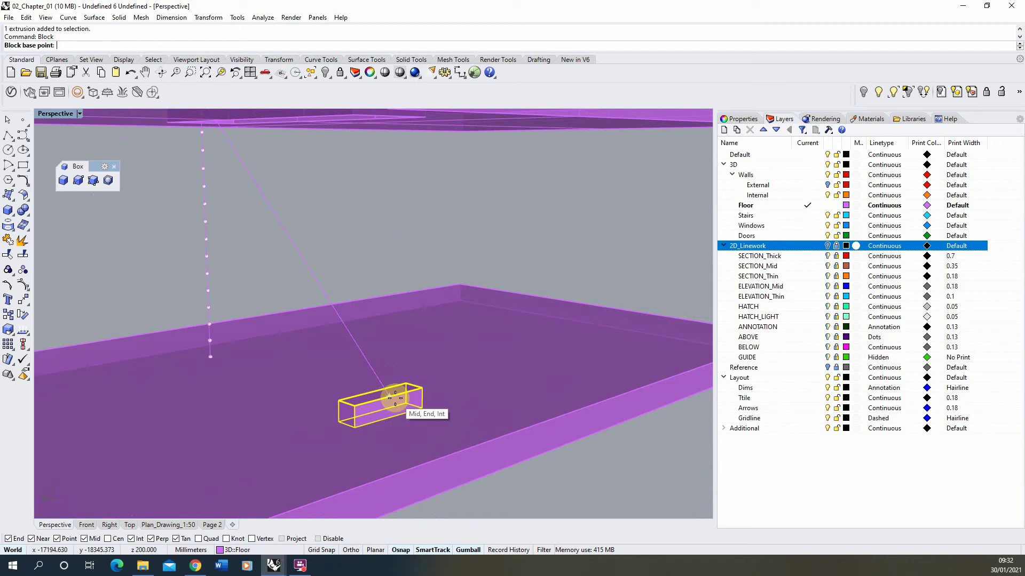
pyautogui.scroll(3, 389, 399)
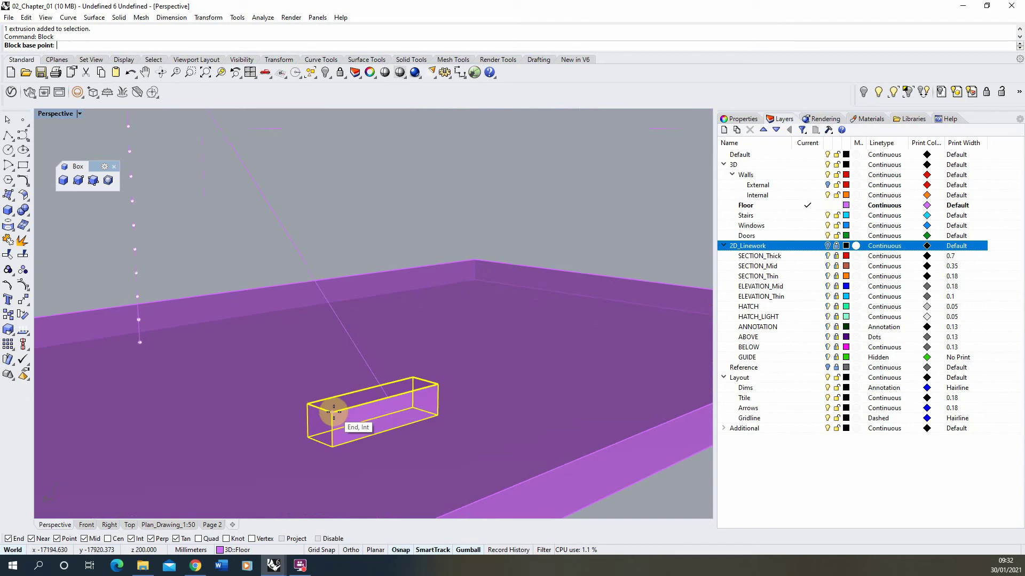
pyautogui.click(390, 398)
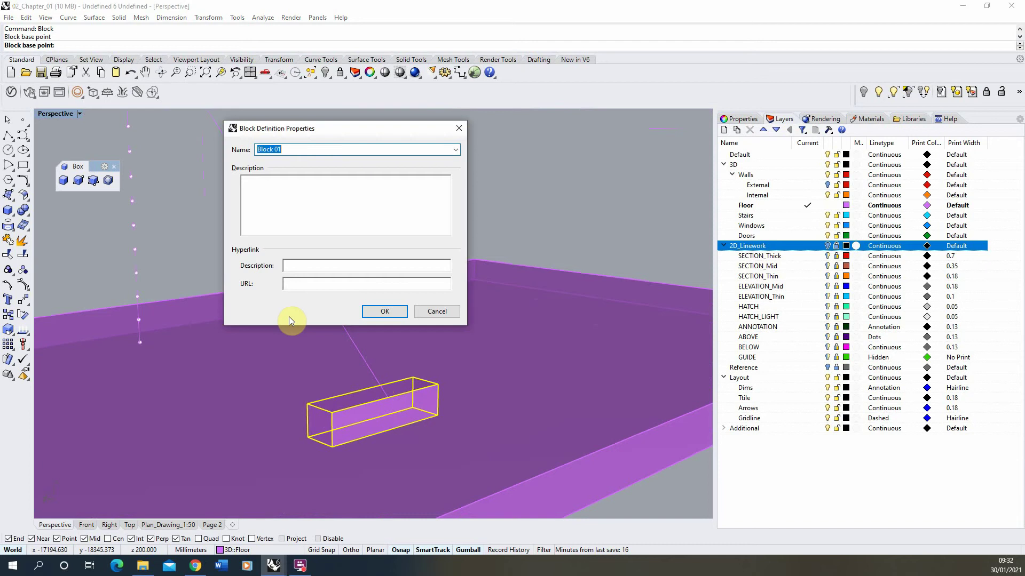
# Name the new block Step_01 and create it.
pyautogui.write('St')
pyautogui.press('BackSpace')
pyautogui.press('BackSpace')
pyautogui.write('ep_01')
pyautogui.click(389, 313)
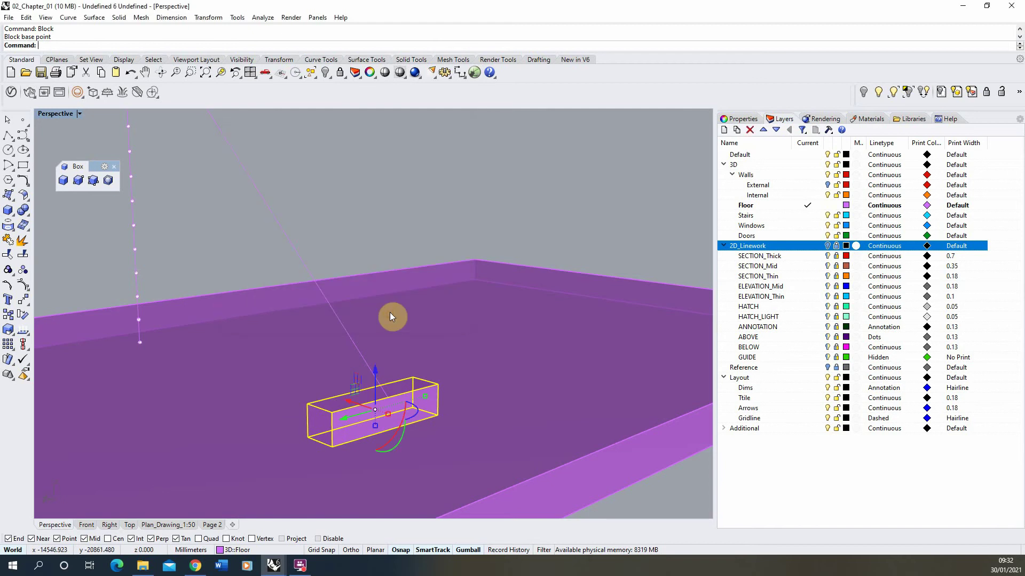
# Select the floor slab and then the step to compare a plain extrusion with a block instance.
pyautogui.click(359, 229)
pyautogui.click(417, 318)
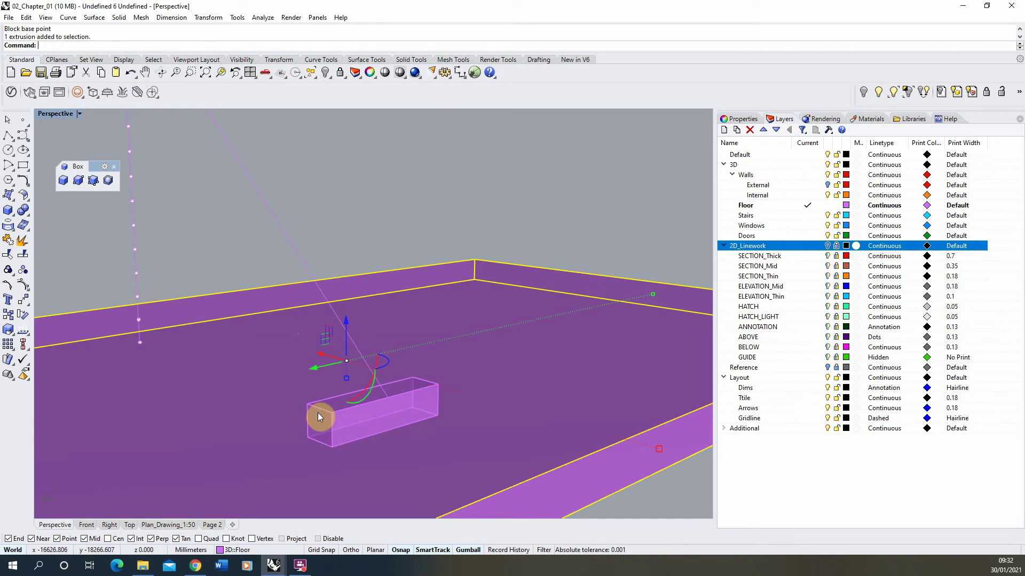
pyautogui.click(335, 422)
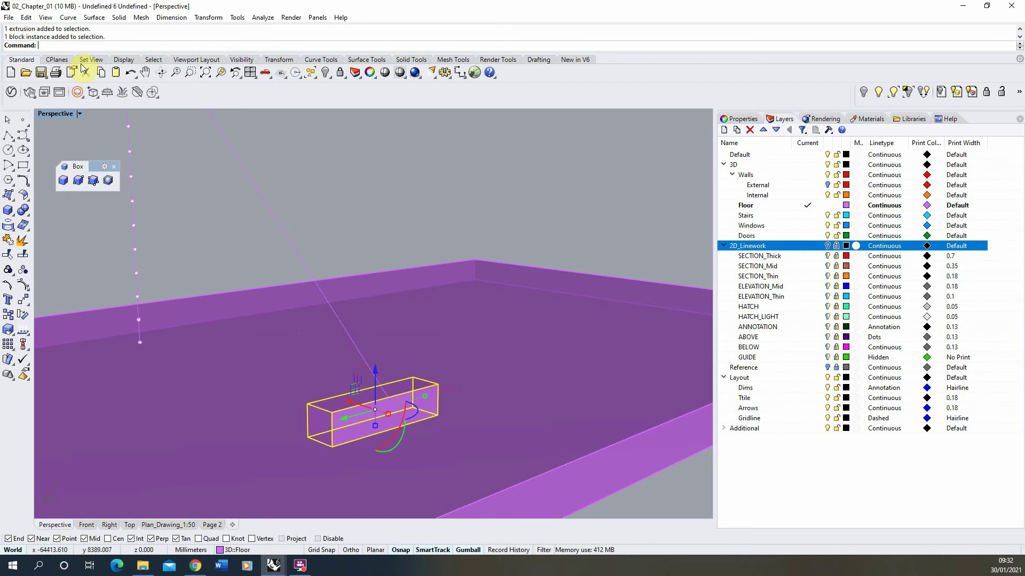
pyautogui.click(338, 222)
# Array the step block along the inclined line with 15 items and Freeform orientation.
pyautogui.moveTo(332, 256); pyautogui.dragTo(330, 250, button='right')
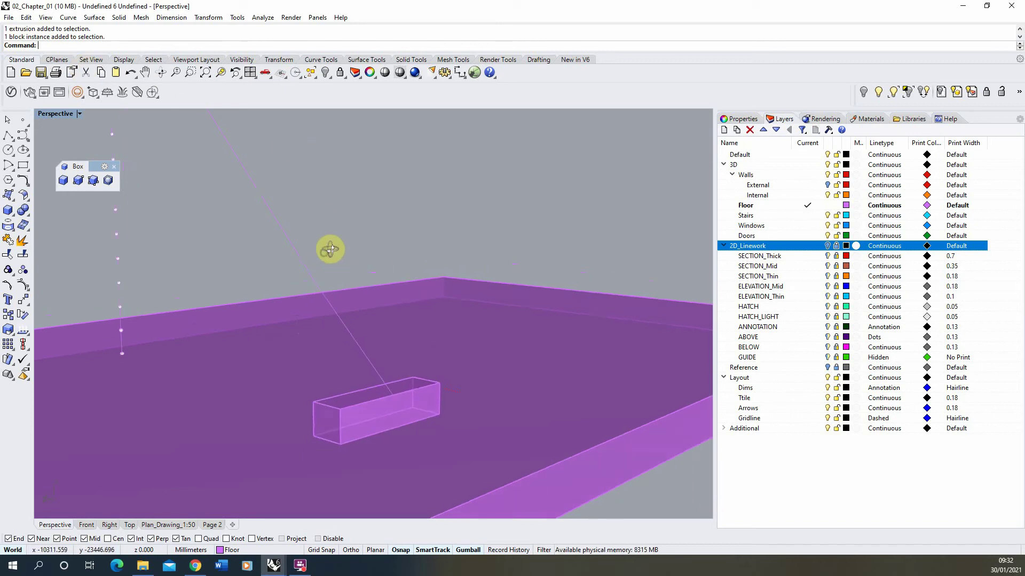
pyautogui.moveTo(404, 294); pyautogui.dragTo(357, 381, button='right')
pyautogui.click(373, 383)
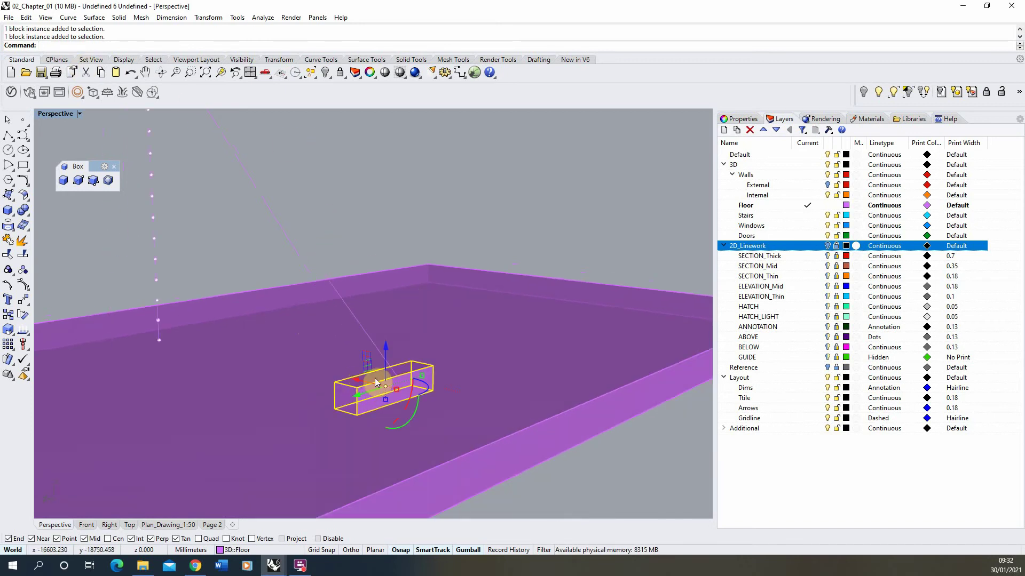
pyautogui.write('ArrayCrv')
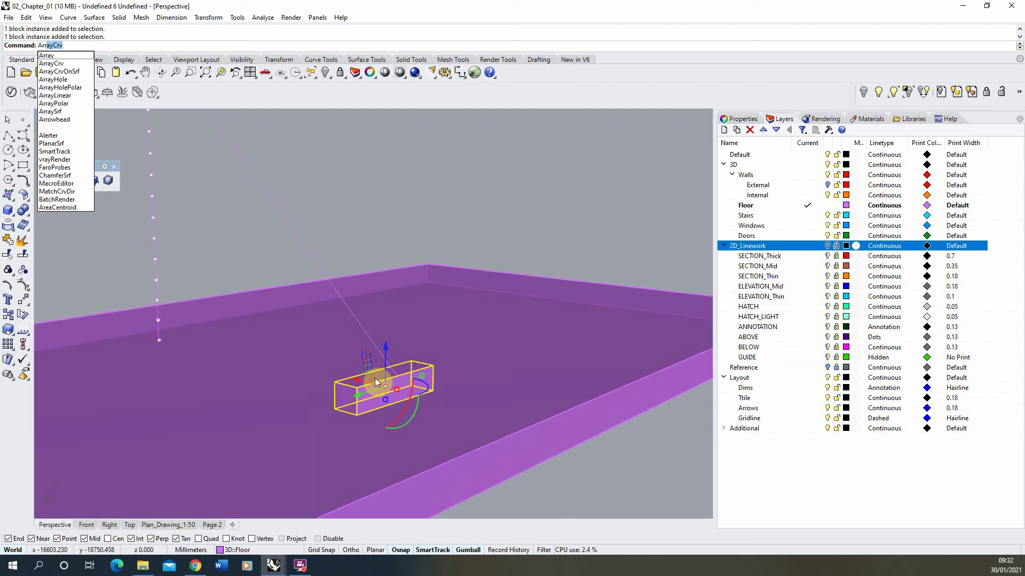
pyautogui.press('Return')
pyautogui.click(283, 218)
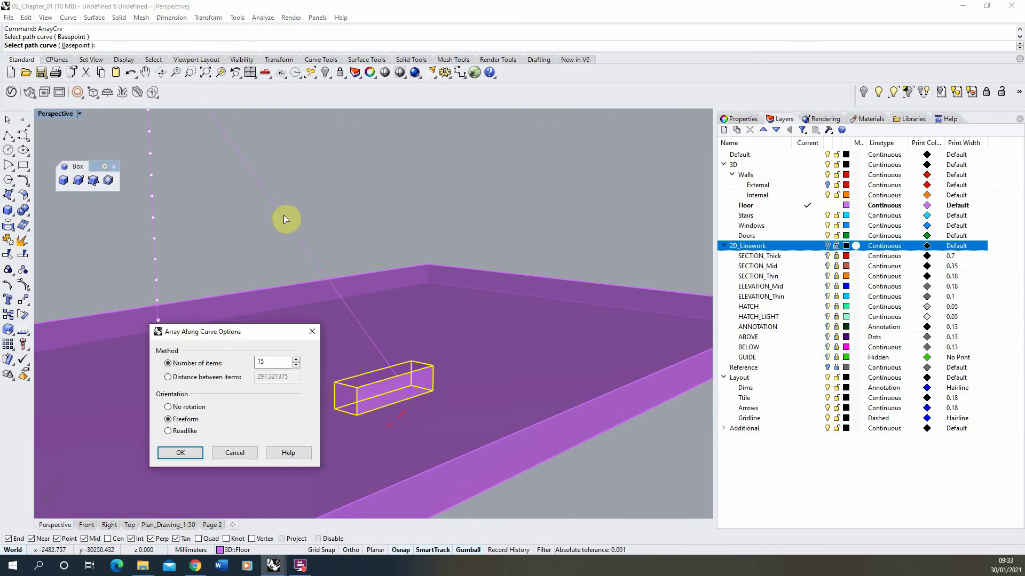
pyautogui.click(183, 453)
pyautogui.scroll(-6, 352, 366)
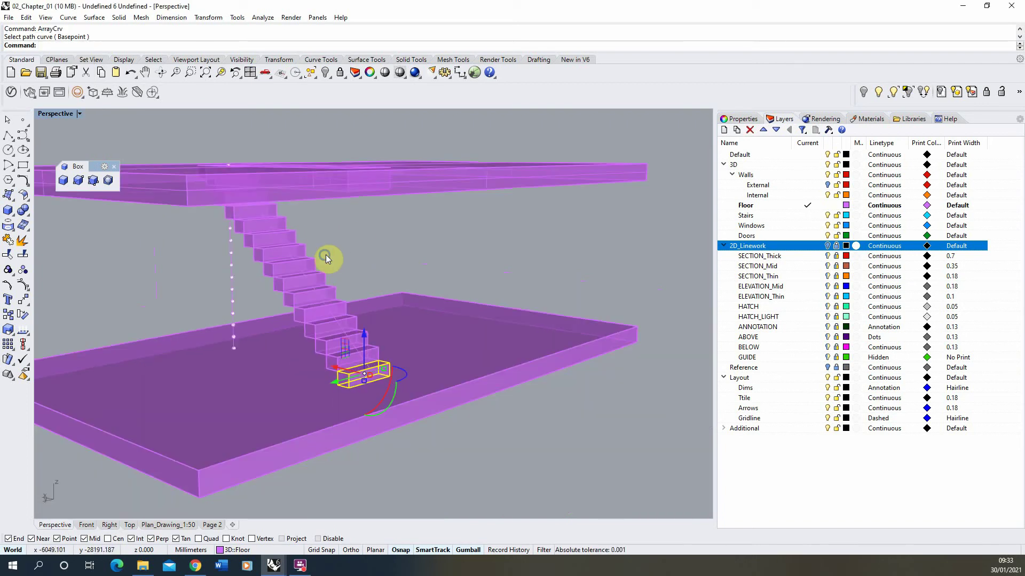
# Select individual steps of the arrayed staircase to check that each one is a block instance.
pyautogui.moveTo(326, 254); pyautogui.dragTo(348, 258, button='right')
pyautogui.click(347, 258)
pyautogui.scroll(5, 302, 316)
pyautogui.click(383, 395)
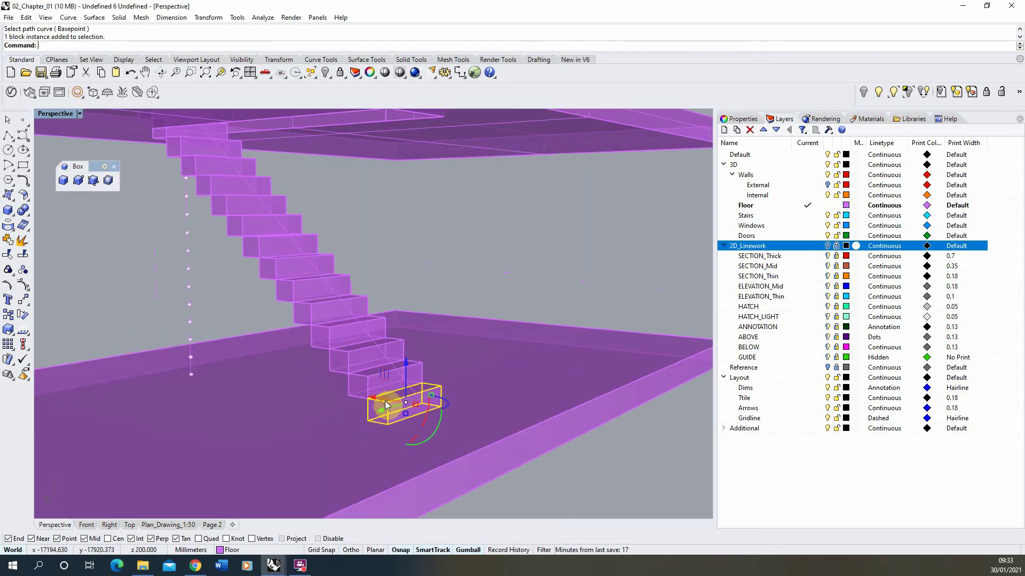
pyautogui.click(365, 382)
pyautogui.moveTo(340, 361); pyautogui.dragTo(229, 210)
pyautogui.click(414, 228)
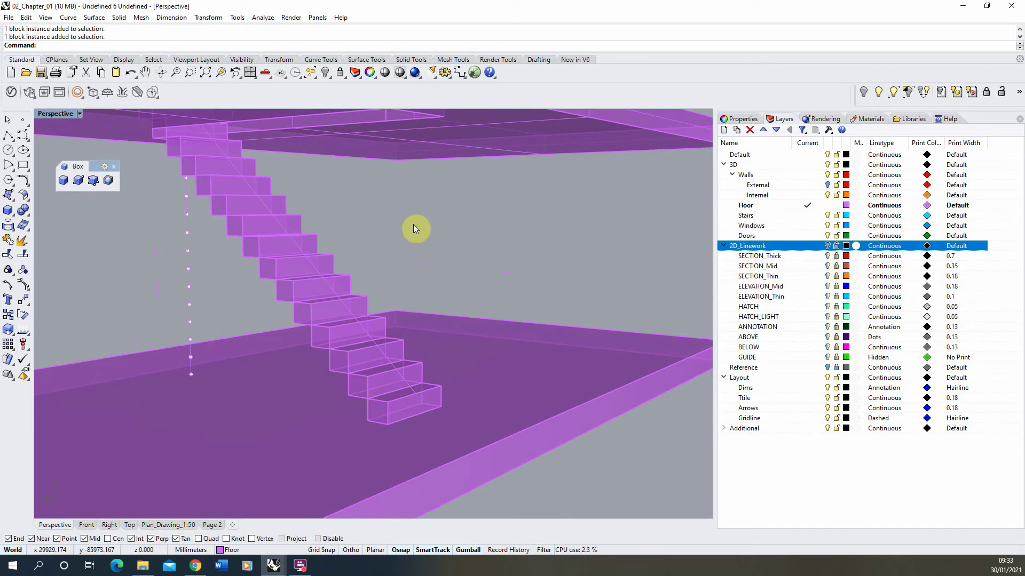
# Open the bottom step of the staircase for editing with BlockEdit and move the dialog clear of the model.
pyautogui.click(388, 411)
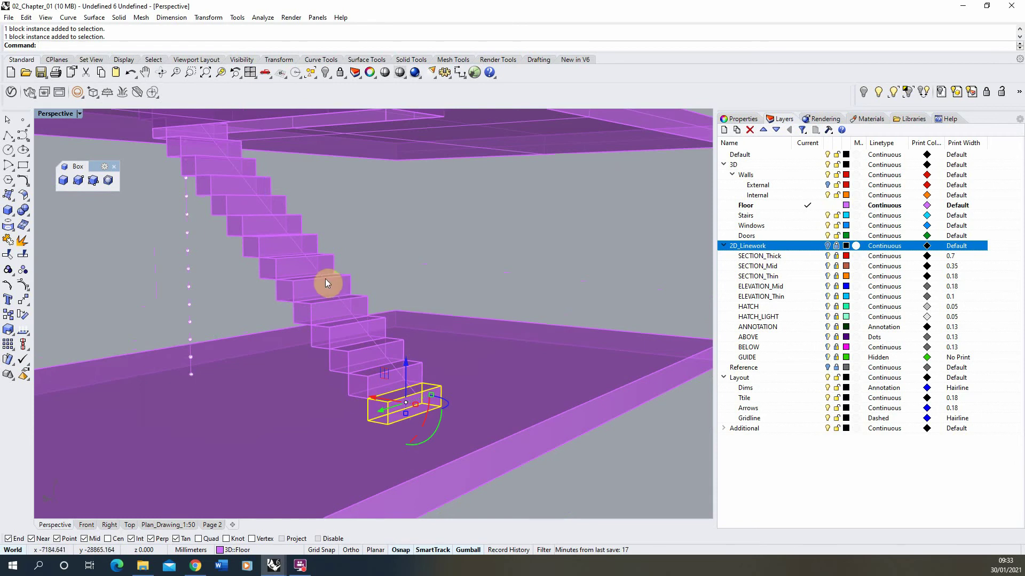
pyautogui.moveTo(327, 283)
pyautogui.mouseDown(button='right')
pyautogui.moveTo(337, 270)
pyautogui.moveTo(327, 293)
pyautogui.mouseUp(button='right')
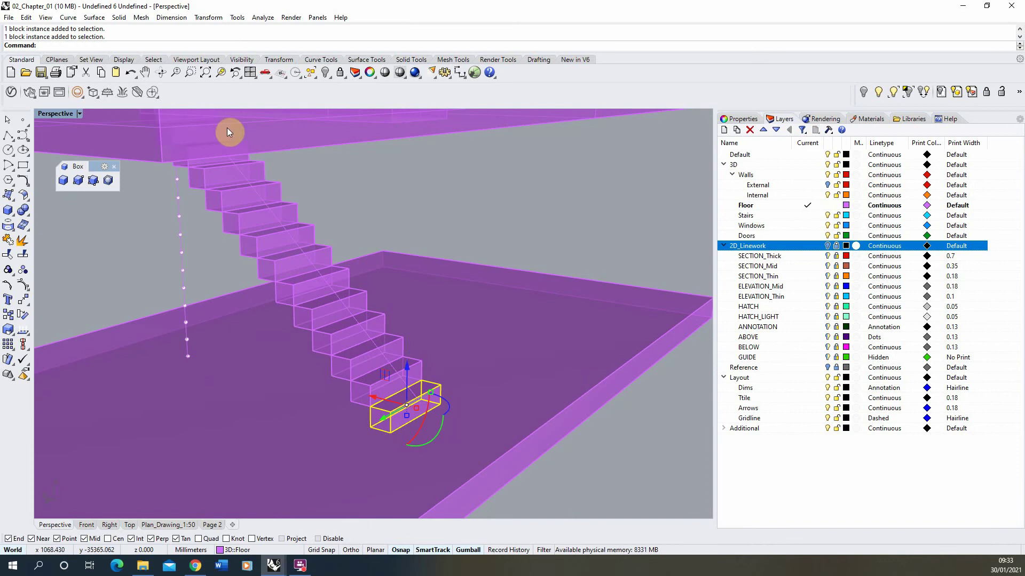
pyautogui.moveTo(227, 132); pyautogui.dragTo(322, 308, button='right')
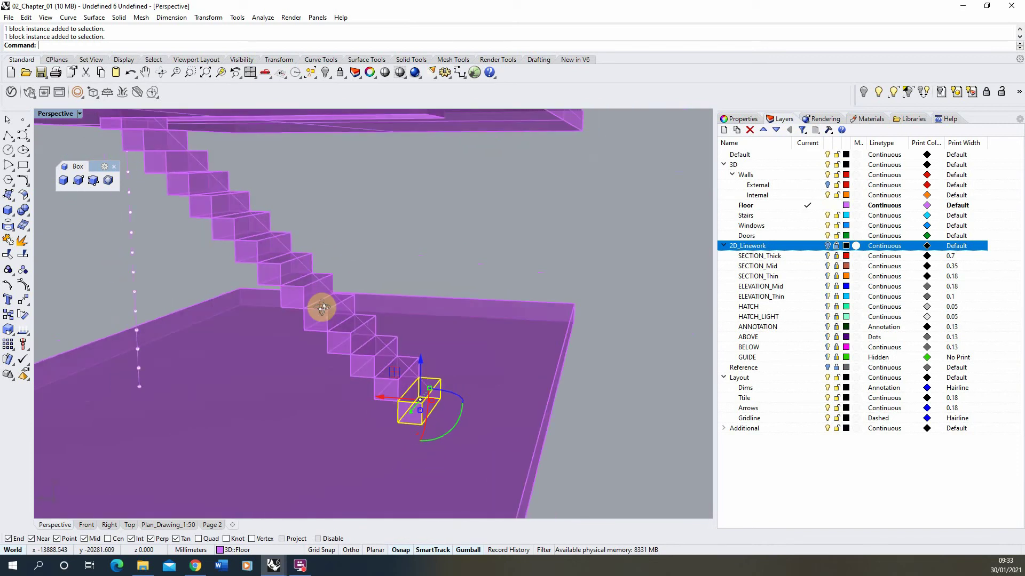
pyautogui.scroll(3, 411, 421)
pyautogui.moveTo(407, 376); pyautogui.dragTo(485, 360, button='right')
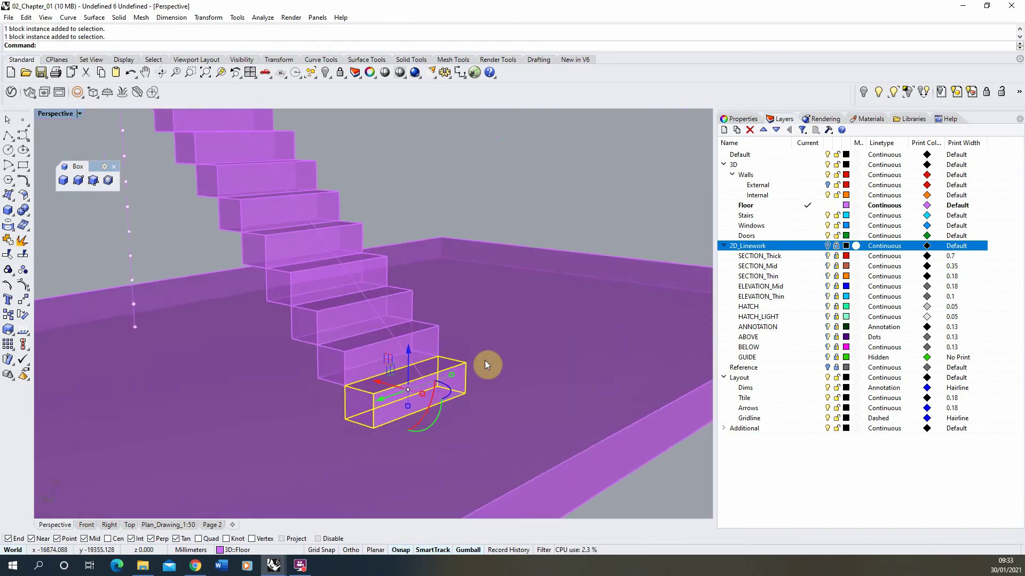
pyautogui.click(393, 448)
pyautogui.click(379, 412)
pyautogui.write('BlockEdit')
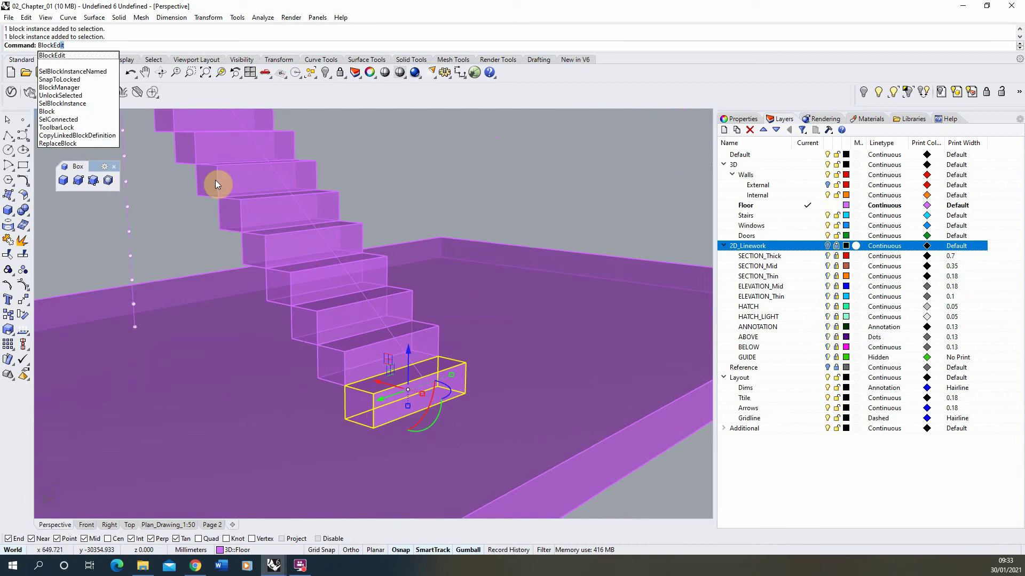
pyautogui.click(73, 59)
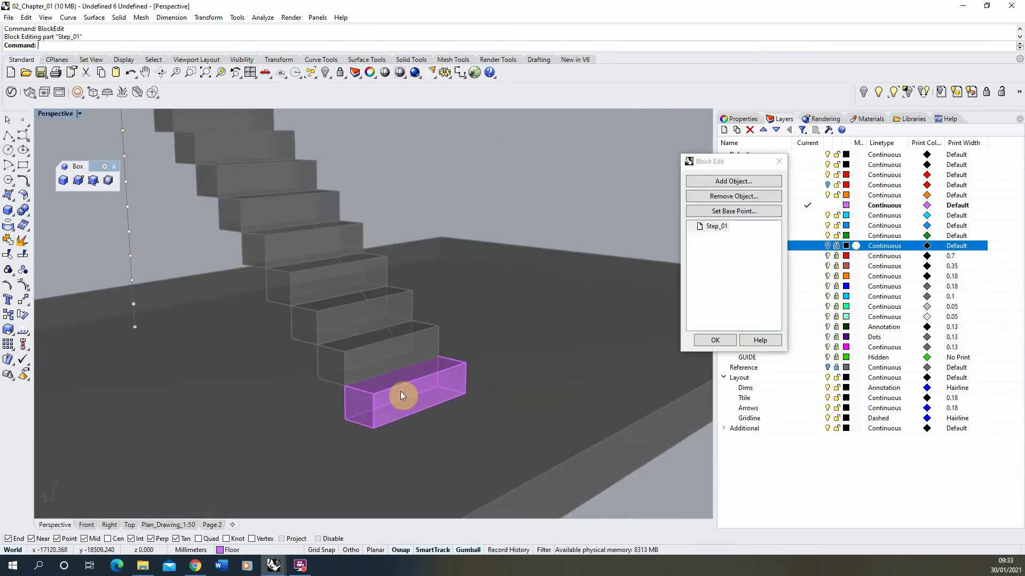
pyautogui.moveTo(713, 162); pyautogui.dragTo(634, 140)
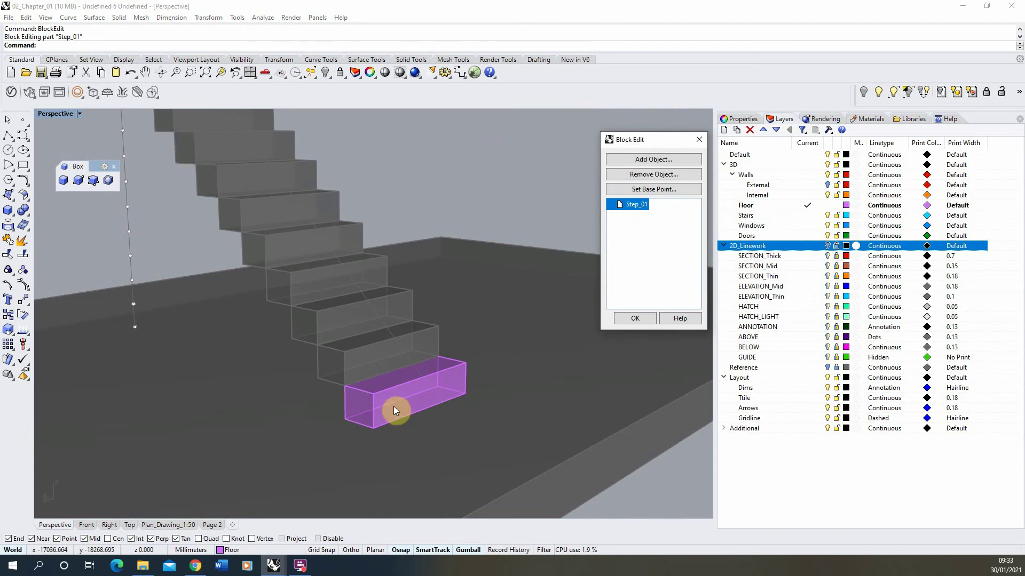
# Add a 3-point box from the diagonal of the step's end face, along the full step length and extending below it.
pyautogui.moveTo(247, 240)
pyautogui.mouseDown(button='right')
pyautogui.moveTo(395, 303)
pyautogui.moveTo(366, 283)
pyautogui.moveTo(229, 274)
pyautogui.moveTo(310, 305)
pyautogui.moveTo(405, 297)
pyautogui.moveTo(411, 261)
pyautogui.mouseUp(button='right')
pyautogui.moveTo(389, 215); pyautogui.dragTo(290, 244)
pyautogui.moveTo(419, 167)
pyautogui.mouseDown()
pyautogui.moveTo(342, 190)
pyautogui.moveTo(315, 250)
pyautogui.mouseUp()
pyautogui.moveTo(284, 200); pyautogui.dragTo(242, 235)
pyautogui.moveTo(220, 210); pyautogui.dragTo(167, 313)
pyautogui.click(205, 296)
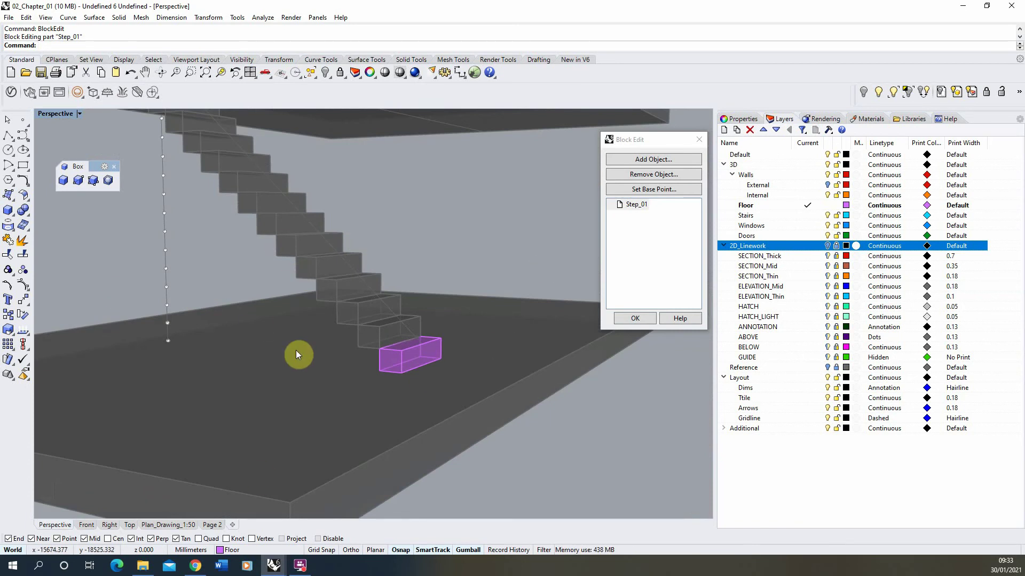
pyautogui.scroll(5, 389, 345)
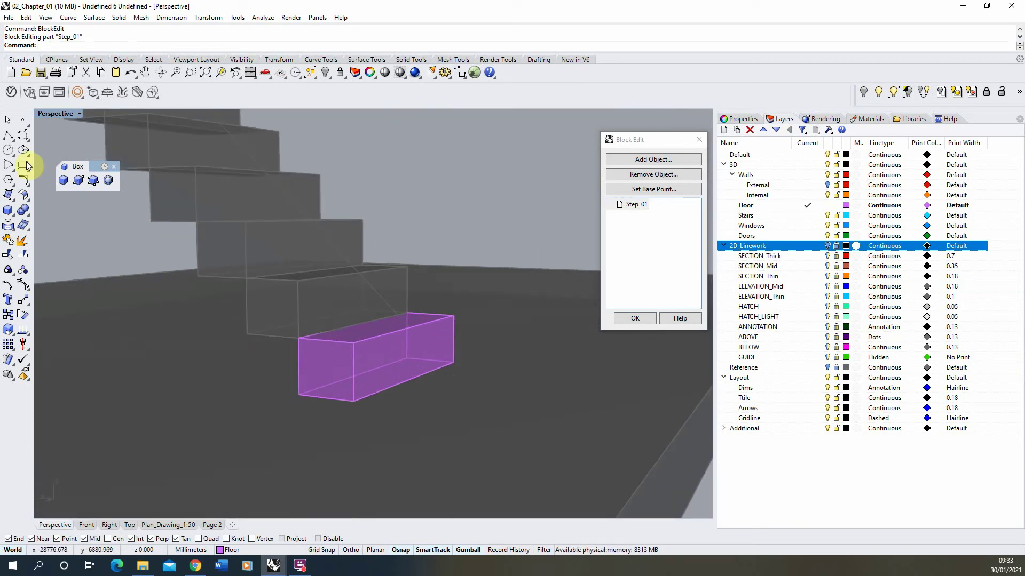
pyautogui.click(93, 179)
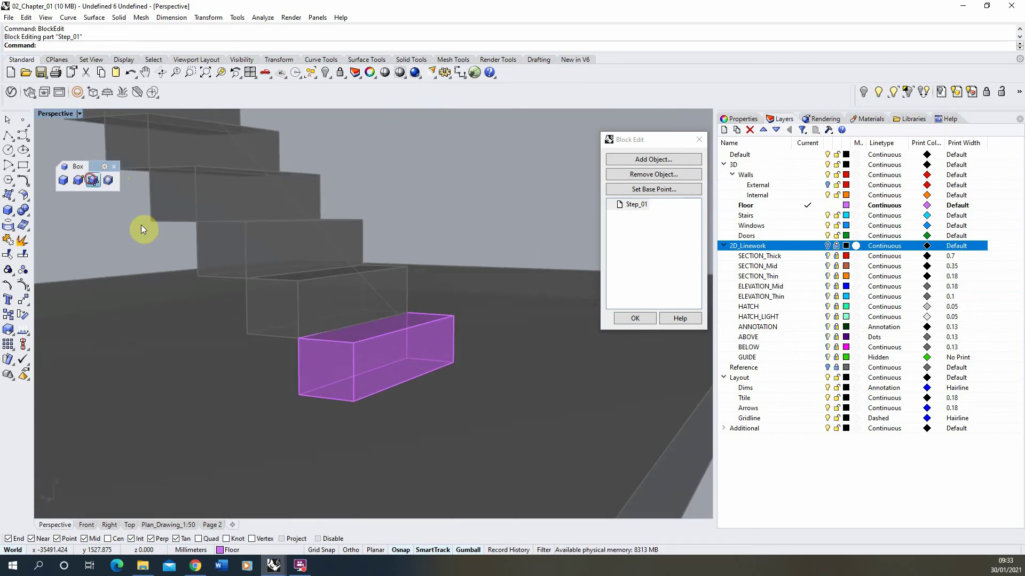
pyautogui.click(301, 342)
pyautogui.click(355, 403)
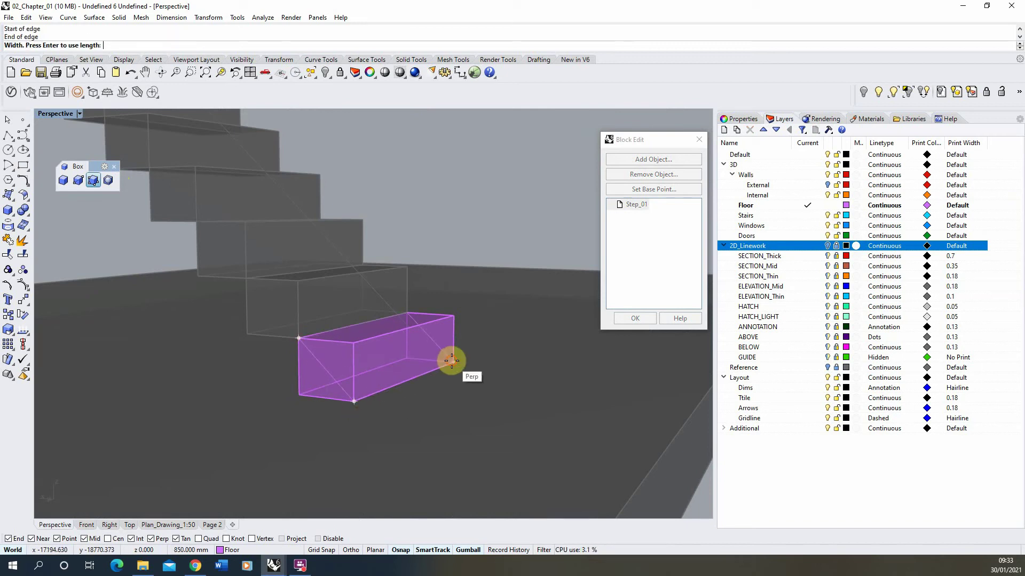
pyautogui.click(452, 361)
pyautogui.click(293, 373)
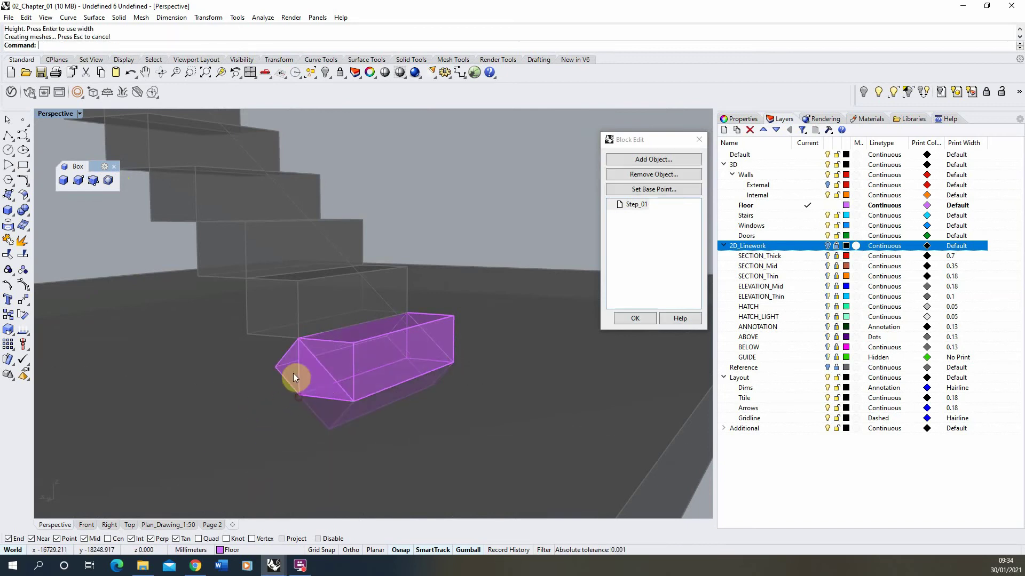
# Boolean union the original step with the diagonal box.
pyautogui.scroll(2, 320, 371)
pyautogui.click(357, 358)
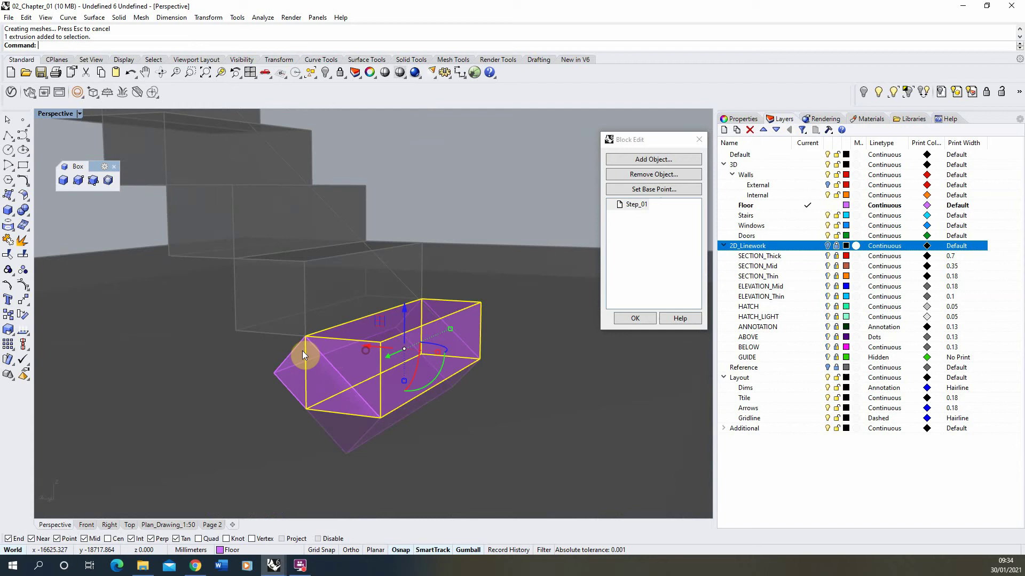
pyautogui.keyDown('shift'); pyautogui.click(291, 357); pyautogui.keyUp('shift')
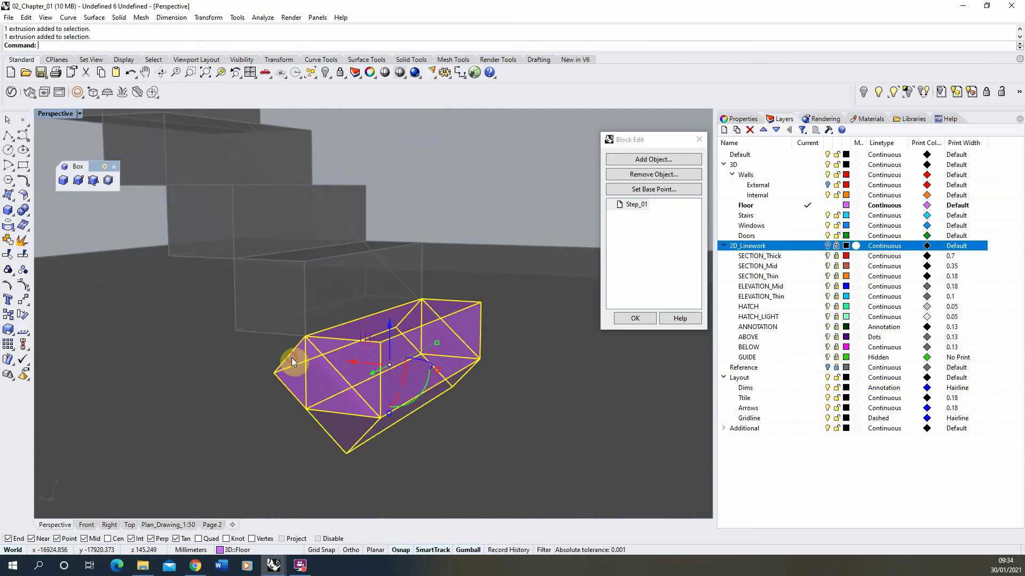
pyautogui.click(23, 209)
# Add a thin 3-point box along the step's upper front edge, projecting outward as a nosing over the full length.
pyautogui.moveTo(448, 224); pyautogui.dragTo(357, 312, button='right')
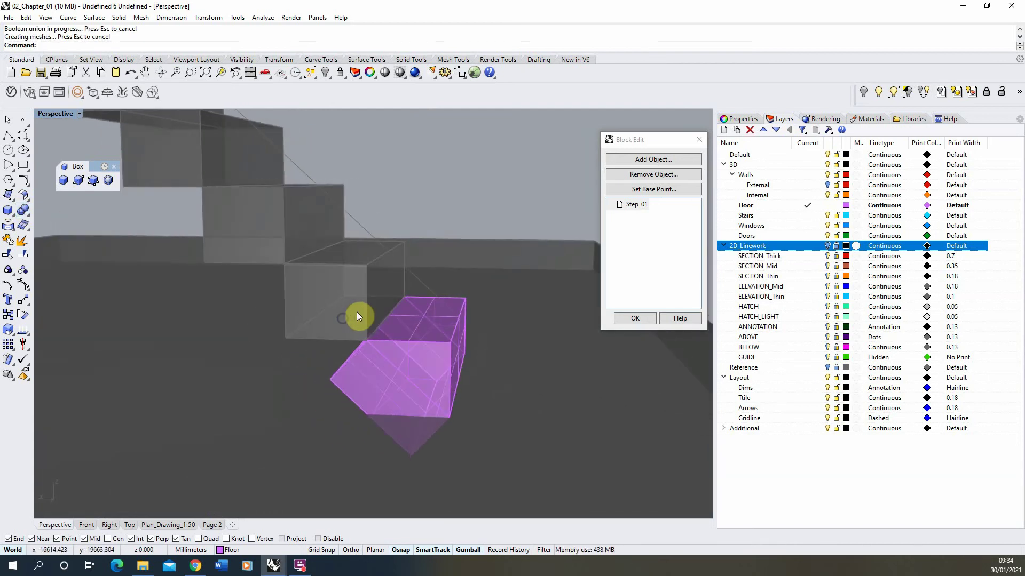
pyautogui.click(93, 181)
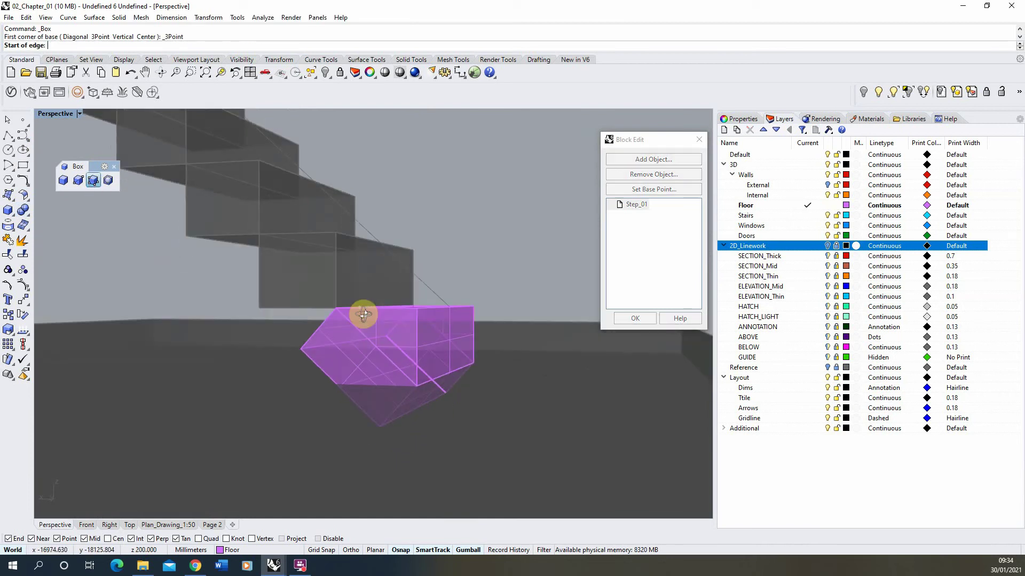
pyautogui.scroll(3, 414, 304)
pyautogui.click(387, 369)
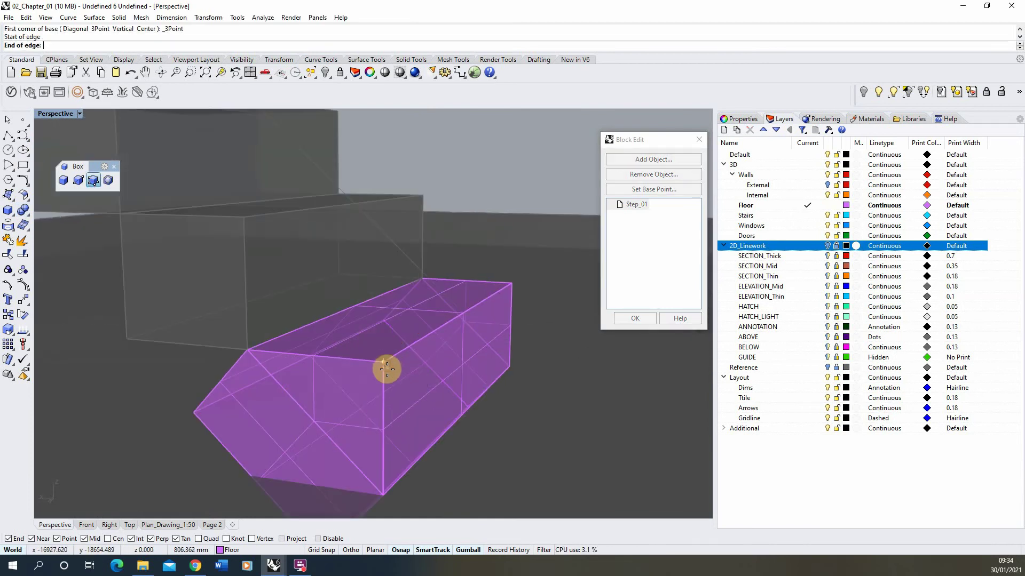
pyautogui.click(383, 376)
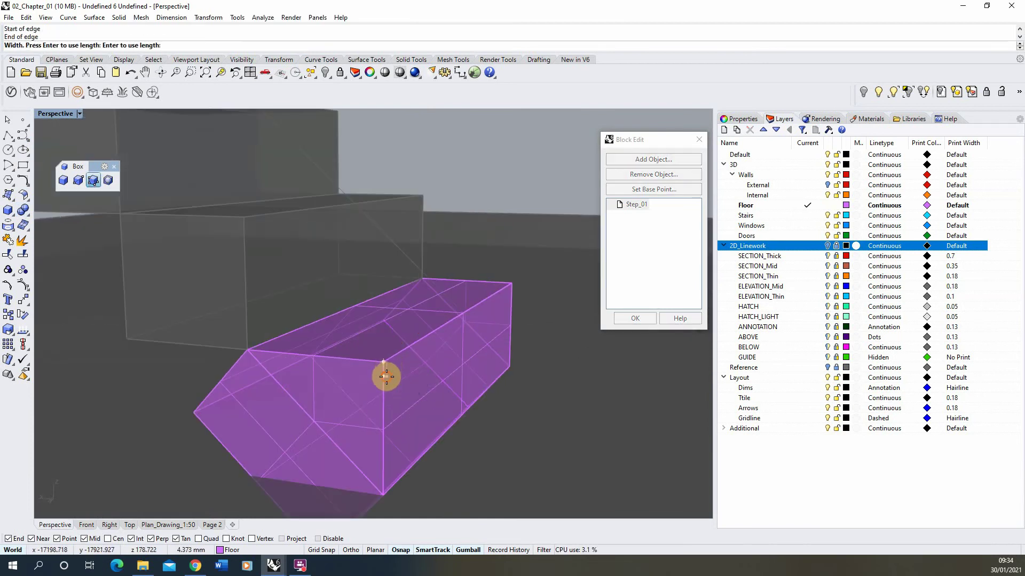
pyautogui.click(529, 314)
# Add a sloping 3-point box under the nosing, running between its underside and the riser along the step's length.
pyautogui.moveTo(432, 332); pyautogui.dragTo(295, 298, button='right')
pyautogui.click(93, 179)
pyautogui.moveTo(231, 277); pyautogui.dragTo(412, 286, button='right')
pyautogui.click(382, 285)
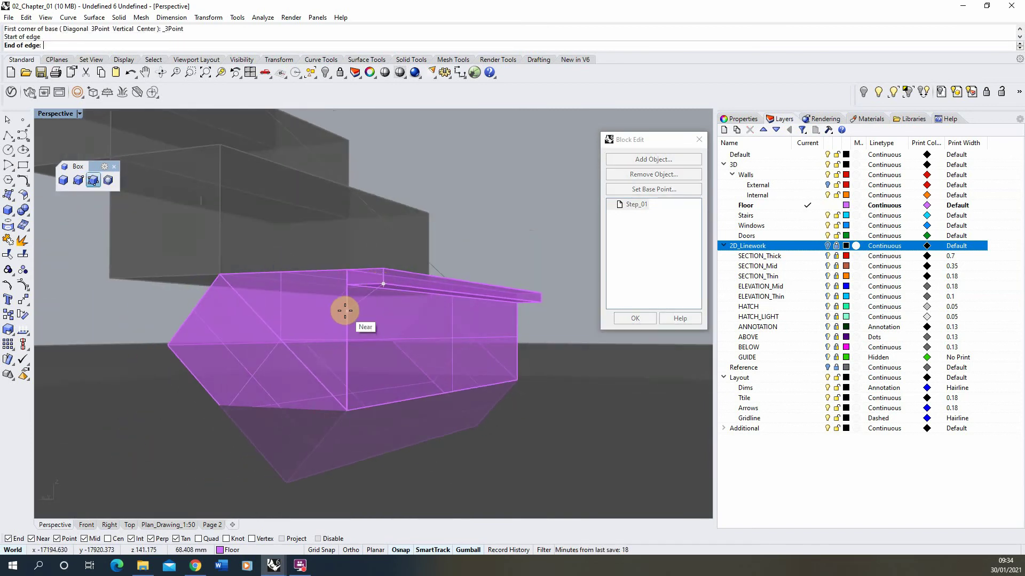
pyautogui.click(540, 308)
pyautogui.click(388, 297)
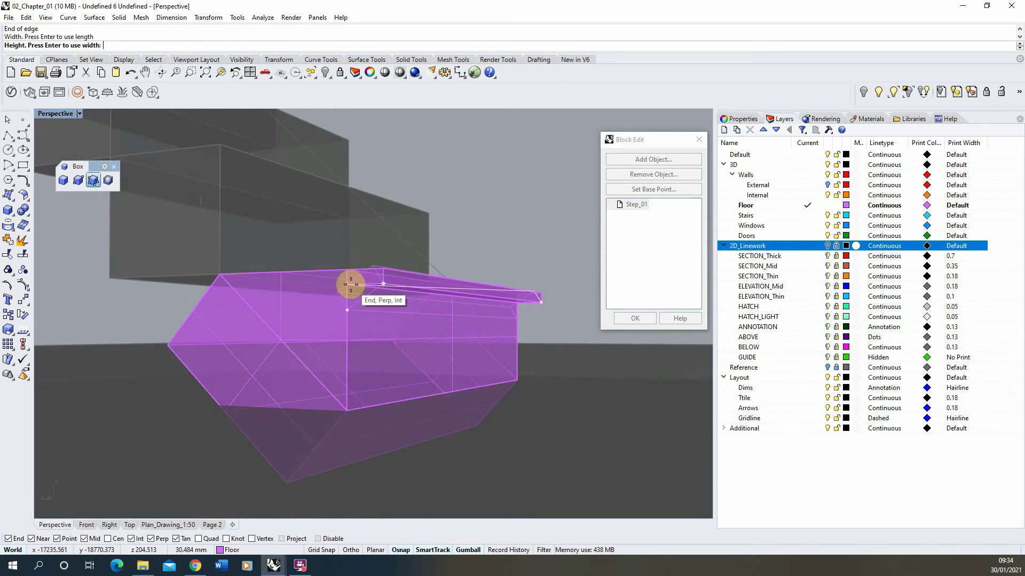
pyautogui.scroll(5, 367, 286)
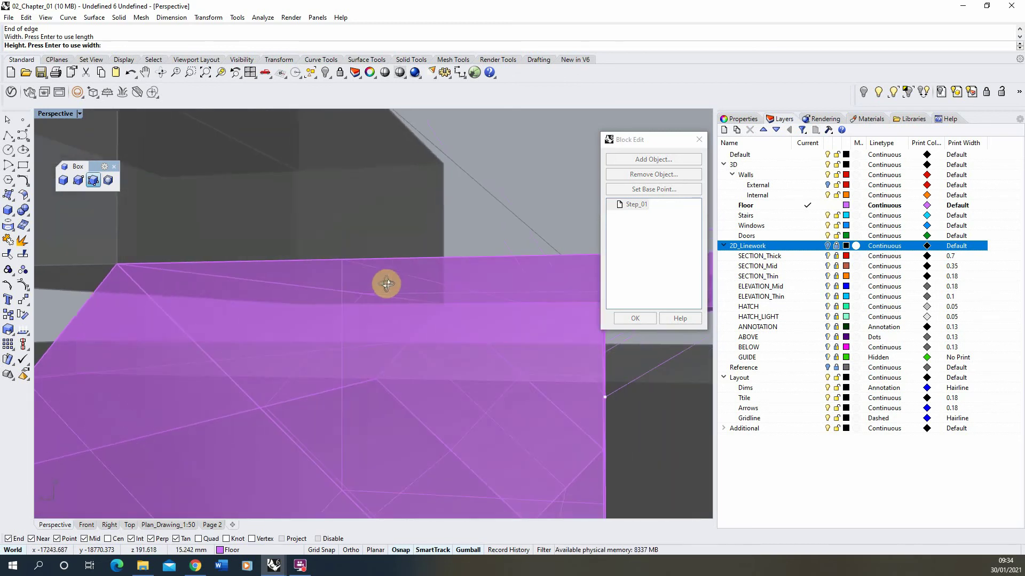
pyautogui.scroll(-3, 437, 308)
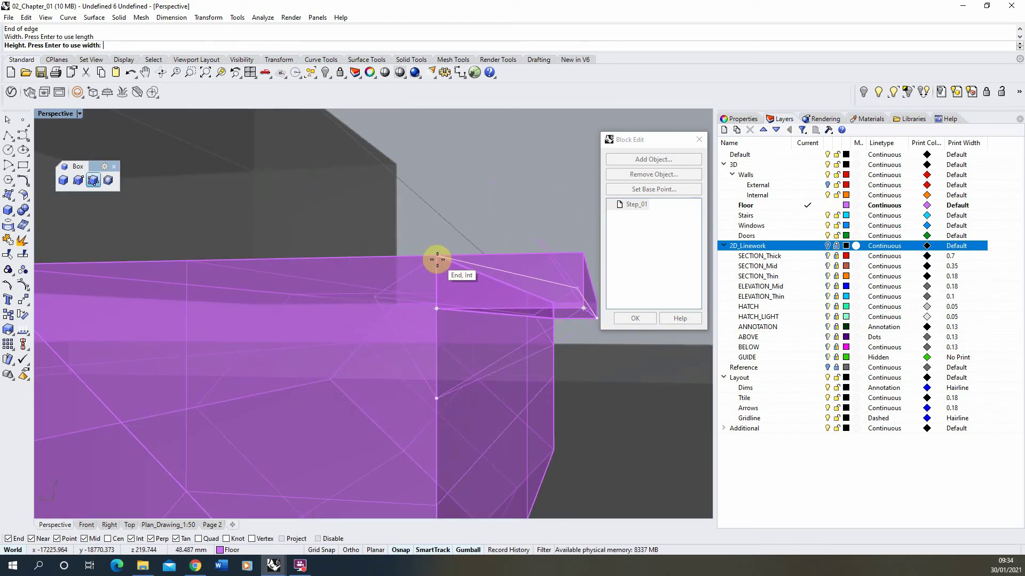
pyautogui.click(411, 260)
# Boolean union the step body with the nosing and the sloping box beneath it.
pyautogui.scroll(-5, 406, 260)
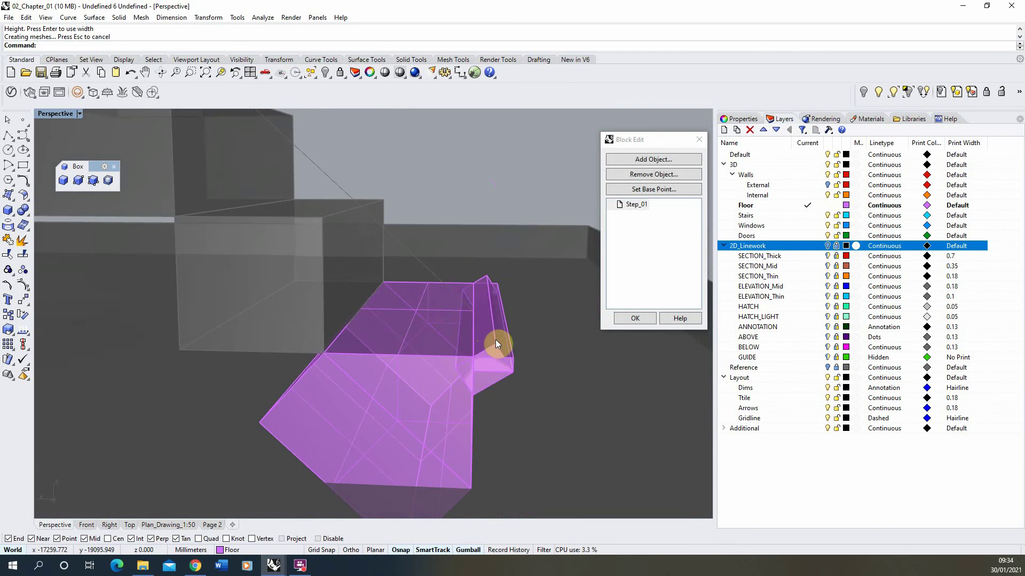
pyautogui.click(495, 341)
pyautogui.keyDown('shift'); pyautogui.click(430, 353); pyautogui.keyUp('shift')
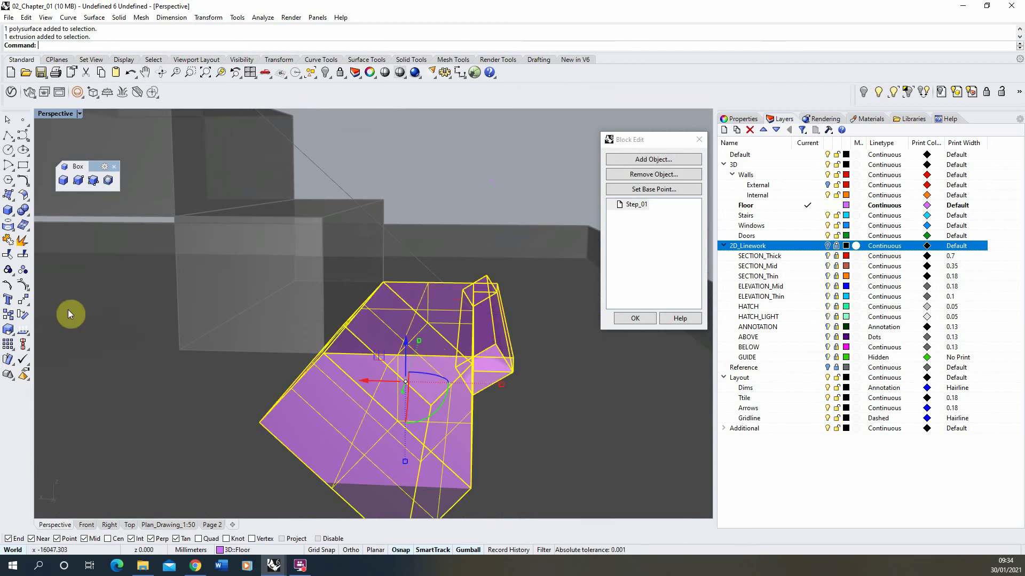
pyautogui.click(23, 195)
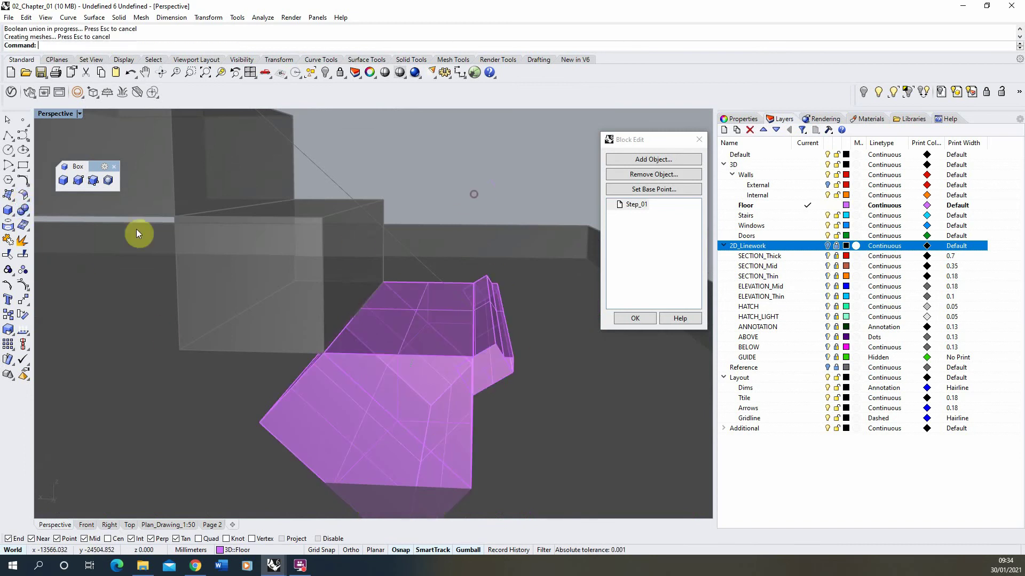
# Add a 3-point cutting box on the tread, from the midpoints of its end edges to the front, extending upward.
pyautogui.click(93, 180)
pyautogui.moveTo(512, 297); pyautogui.dragTo(482, 290, button='right')
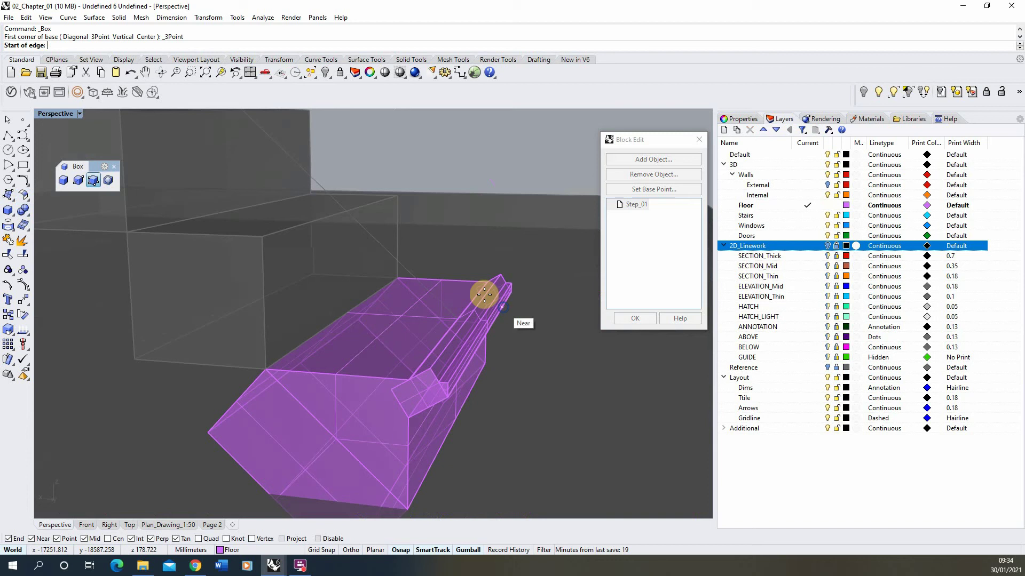
pyautogui.click(451, 280)
pyautogui.click(352, 375)
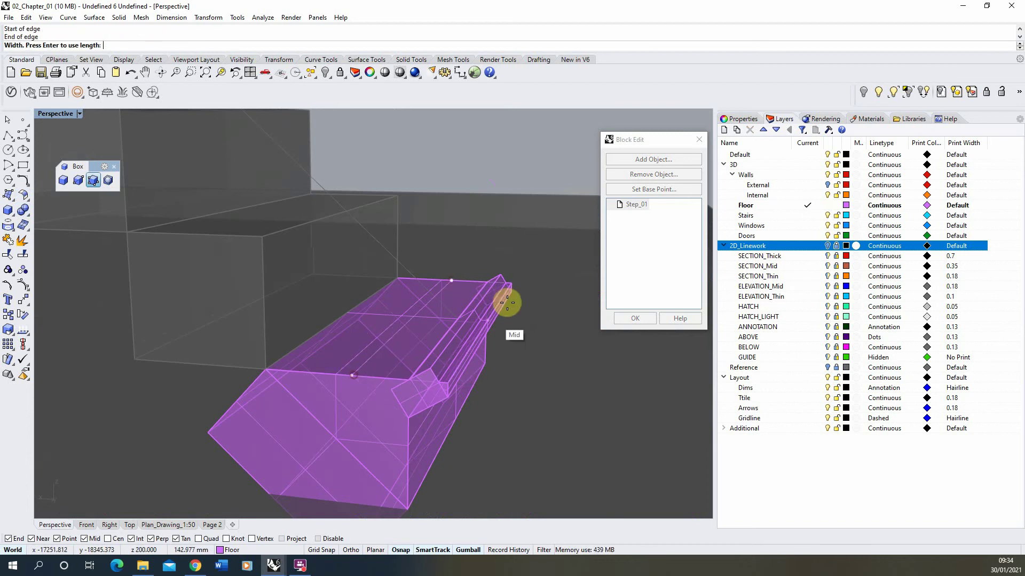
pyautogui.click(510, 283)
pyautogui.click(357, 275)
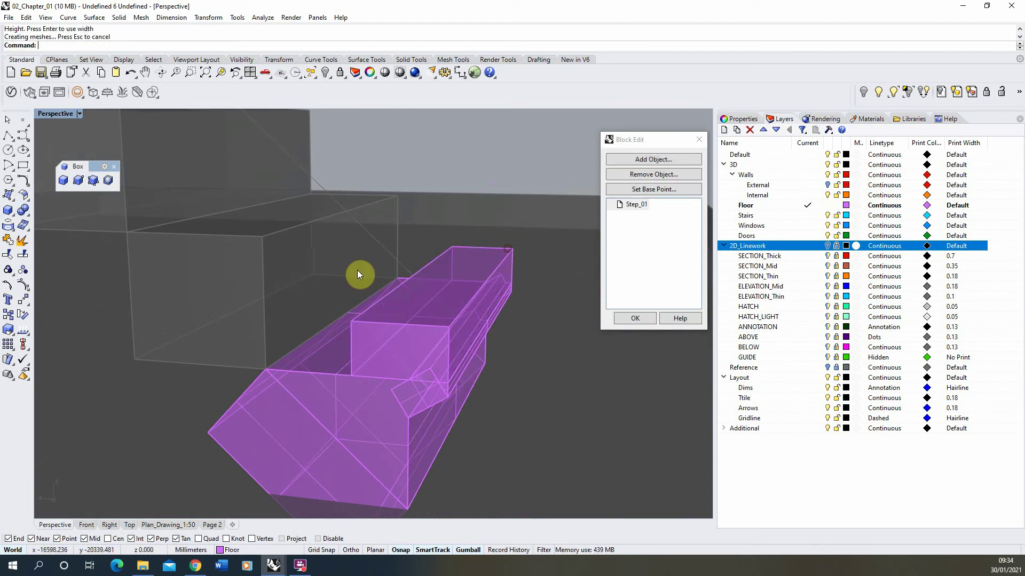
# Boolean difference the cutting box from the step to trim the part above the tread, and delete the leftover box.
pyautogui.click(314, 410)
pyautogui.click(30, 216)
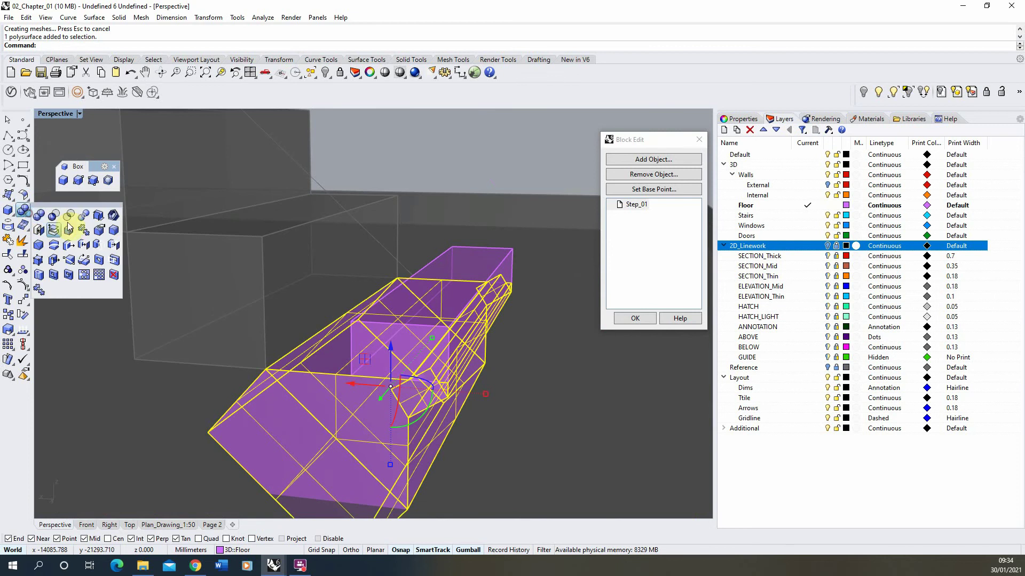
pyautogui.click(54, 215)
pyautogui.click(460, 266)
pyautogui.press('Return')
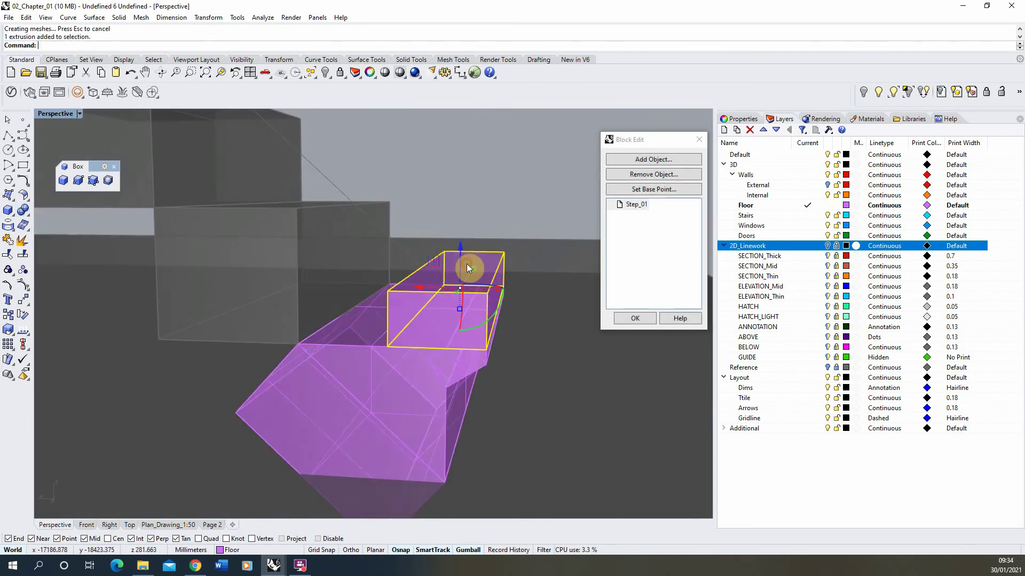
pyautogui.press('Delete')
# Merge all coplanar faces of the trimmed step to clear the extra edge lines.
pyautogui.click(451, 323)
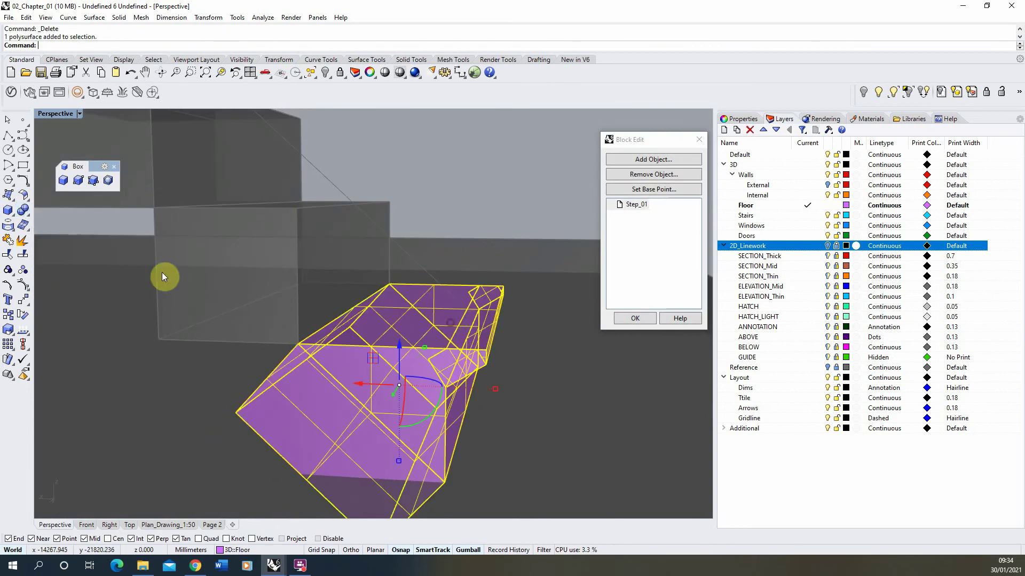
pyautogui.click(29, 215)
pyautogui.click(70, 232)
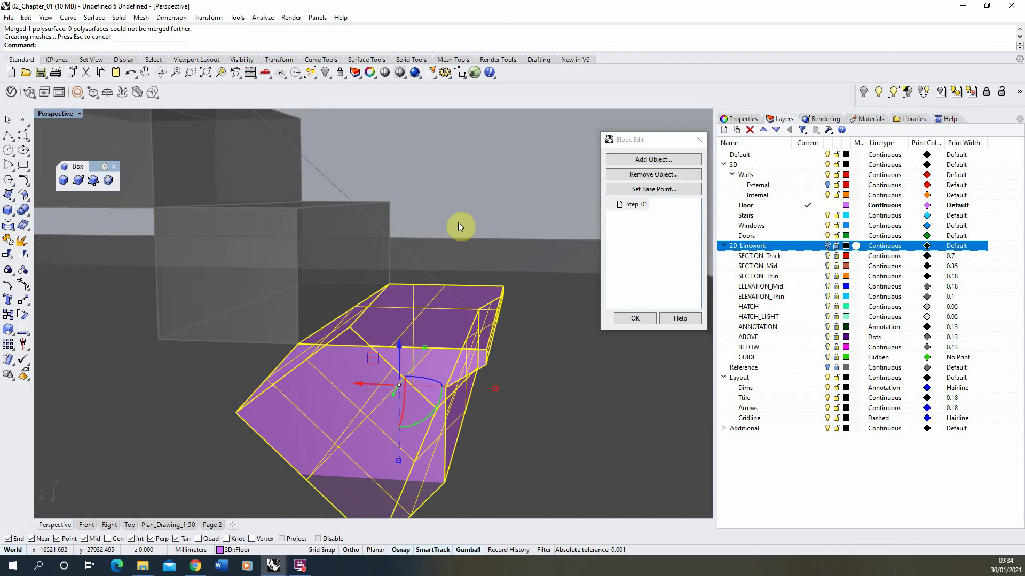
pyautogui.moveTo(442, 293); pyautogui.dragTo(392, 340, button='right')
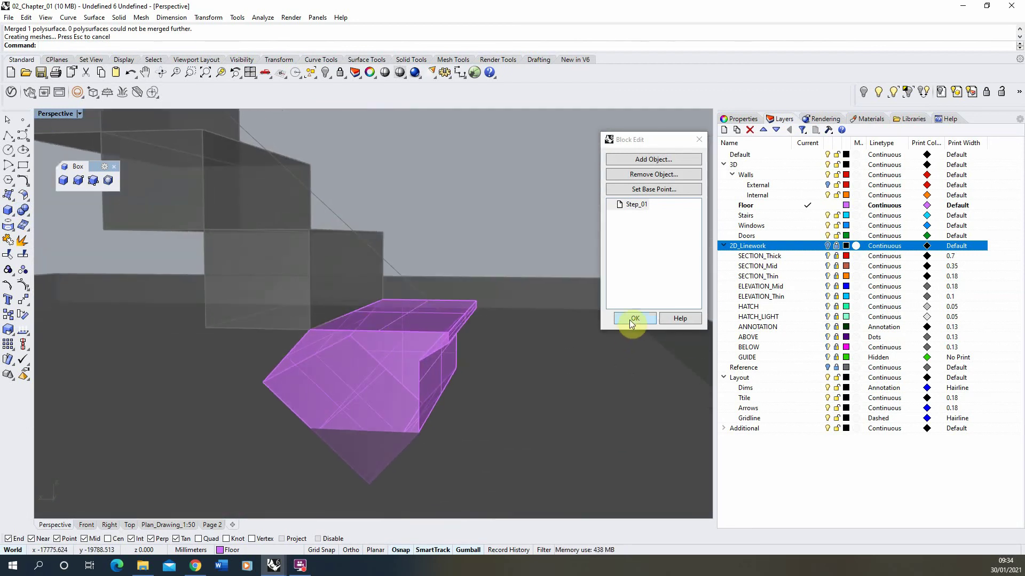
# Finish editing the Step_01 block so the reshaped profile applies to the whole staircase.
pyautogui.click(646, 321)
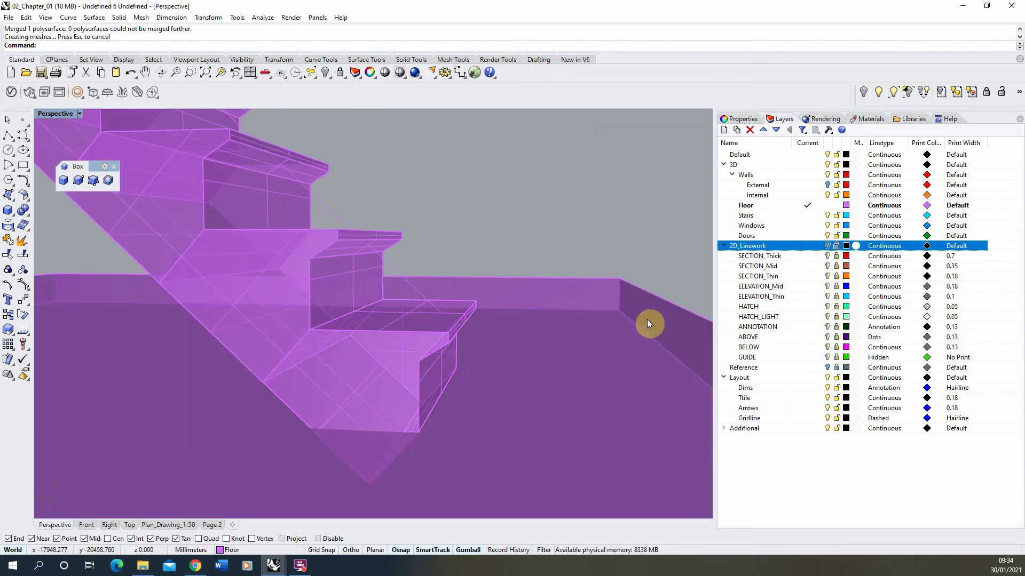
pyautogui.scroll(-3, 377, 323)
pyautogui.moveTo(377, 324); pyautogui.dragTo(432, 429, button='right')
# Select another step instance in the flight and open its Step_01 block for editing with BlockEdit.
pyautogui.click(449, 439)
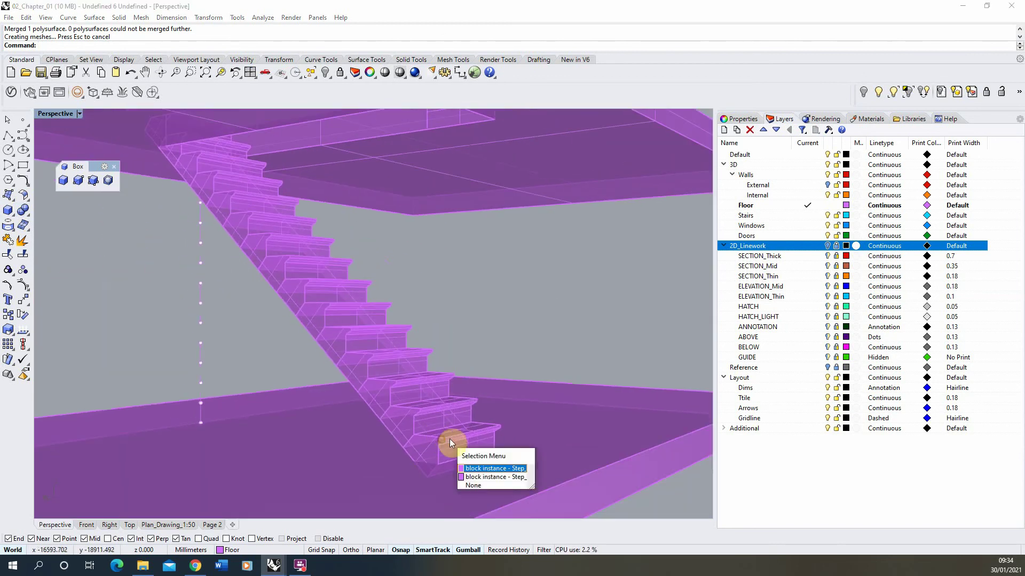
pyautogui.click(431, 444)
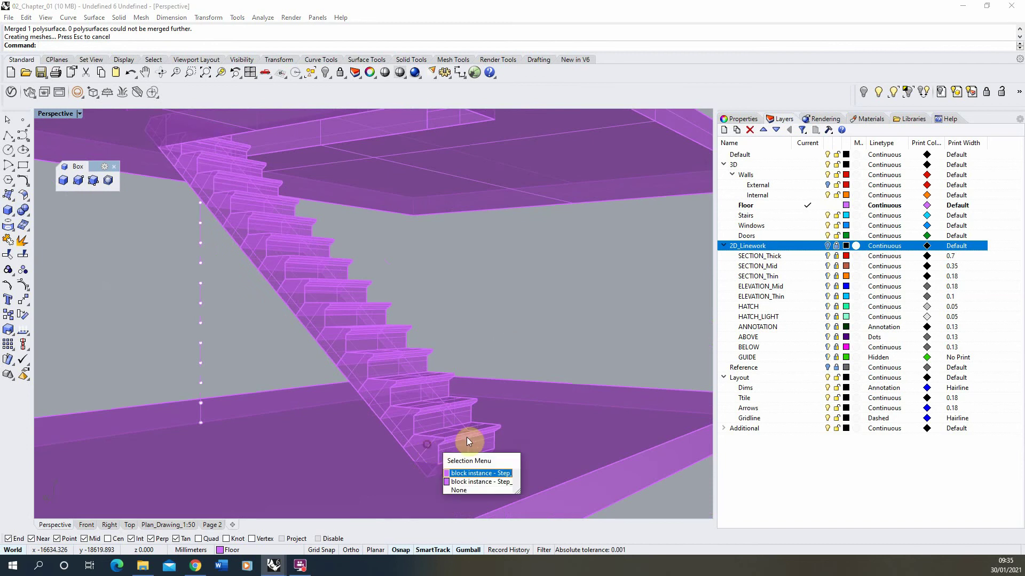
pyautogui.click(470, 474)
pyautogui.moveTo(484, 402)
pyautogui.mouseDown(button='right')
pyautogui.moveTo(311, 384)
pyautogui.moveTo(258, 361)
pyautogui.moveTo(381, 374)
pyautogui.moveTo(486, 409)
pyautogui.mouseUp(button='right')
pyautogui.scroll(-5, 482, 406)
pyautogui.scroll(6, 383, 315)
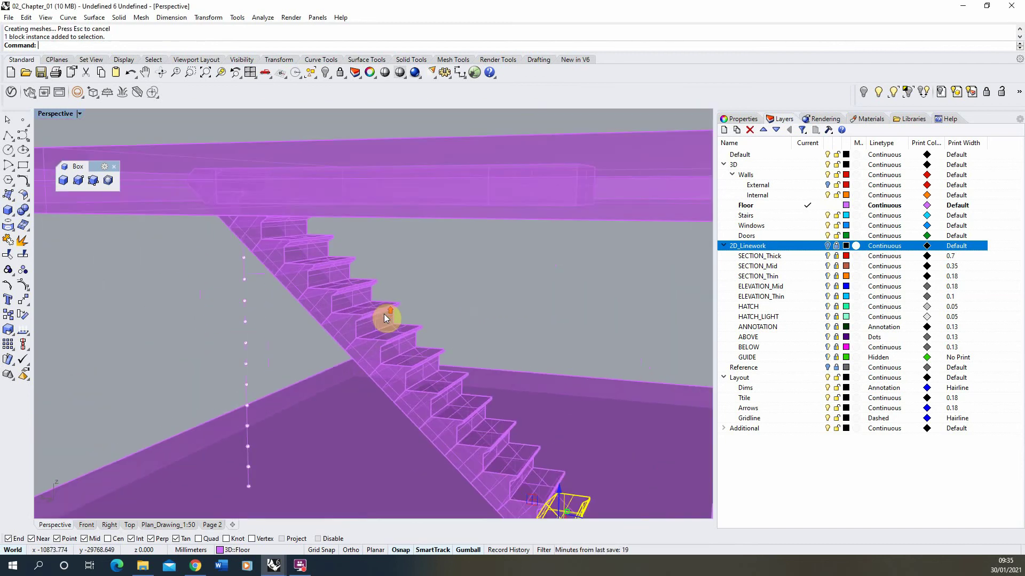
pyautogui.scroll(6, 379, 320)
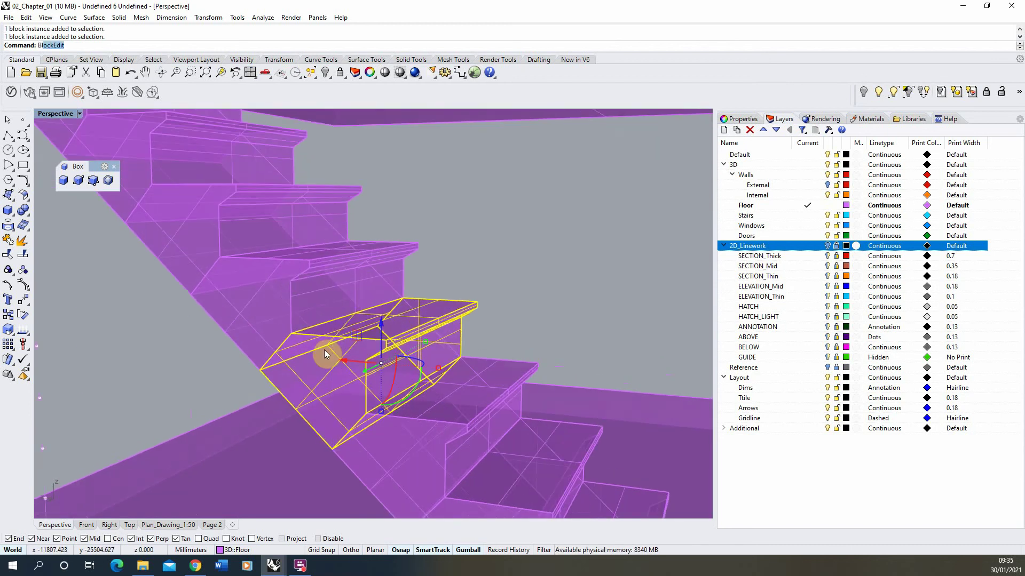
pyautogui.write('we')
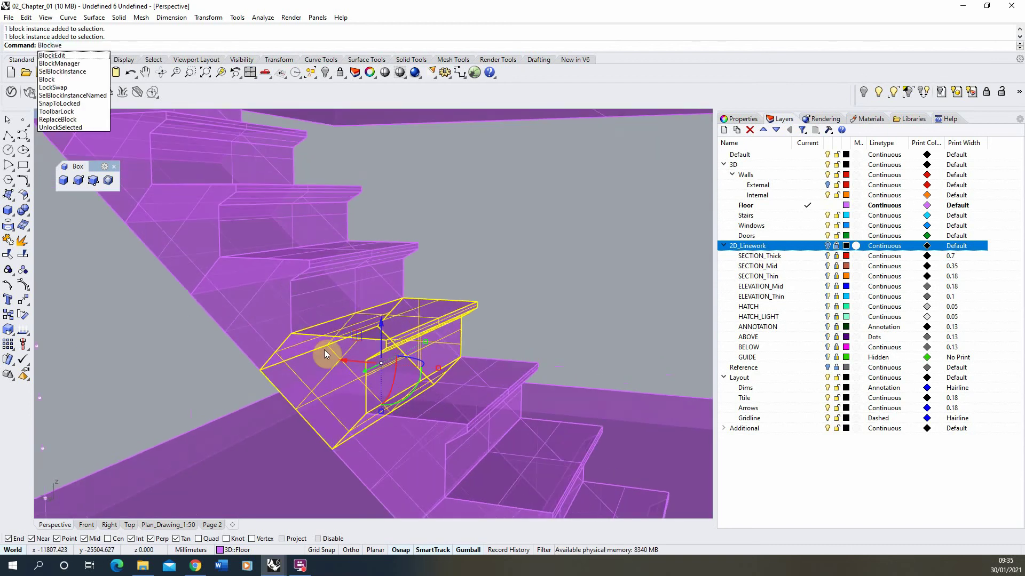
pyautogui.click(88, 55)
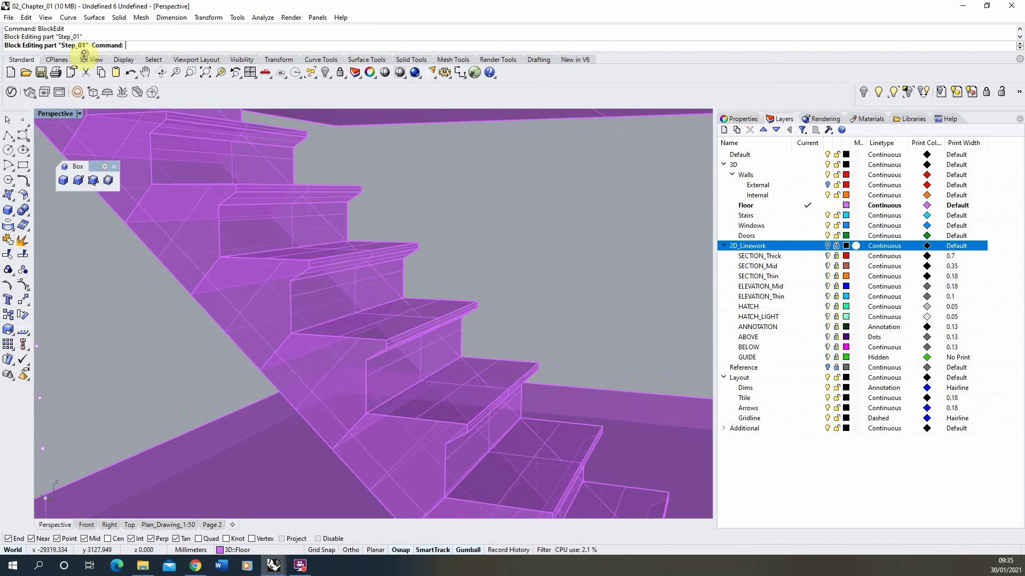
# Add a thin 3-point box on top of the tread, set in slightly from its front and back edges and running across the step's width.
pyautogui.scroll(6, 389, 359)
pyautogui.scroll(1, 491, 339)
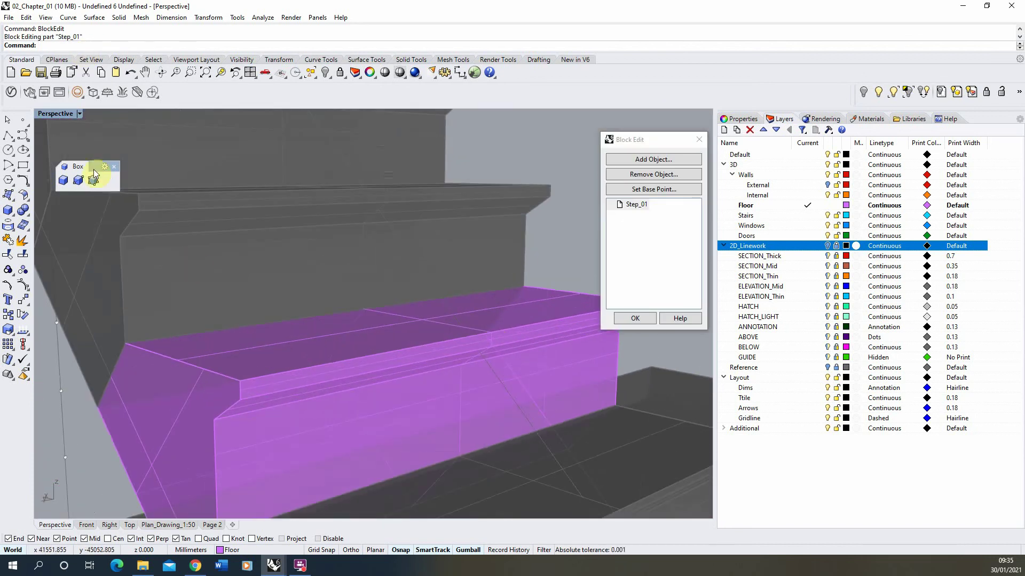
pyautogui.click(93, 180)
pyautogui.click(149, 350)
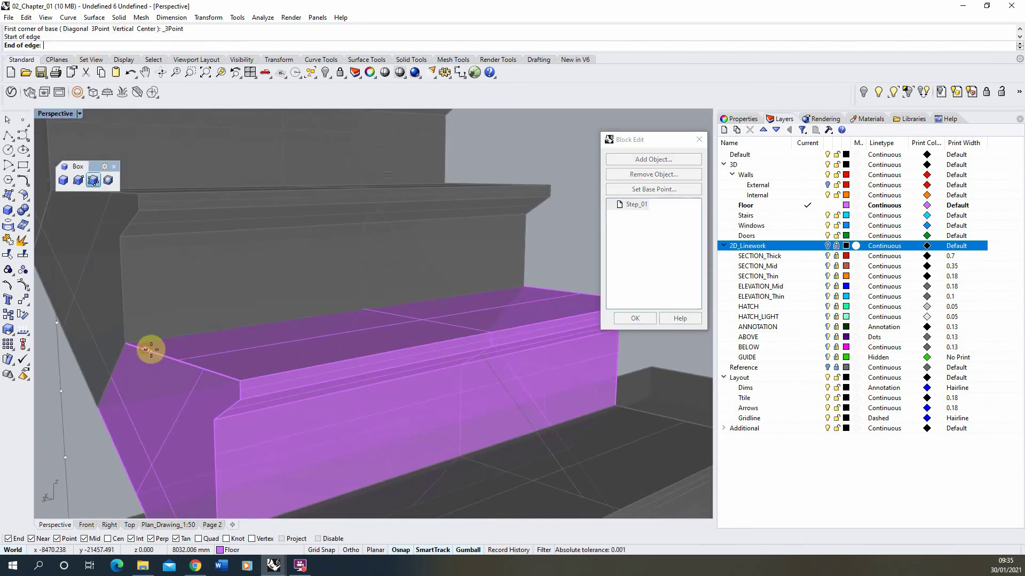
pyautogui.click(222, 376)
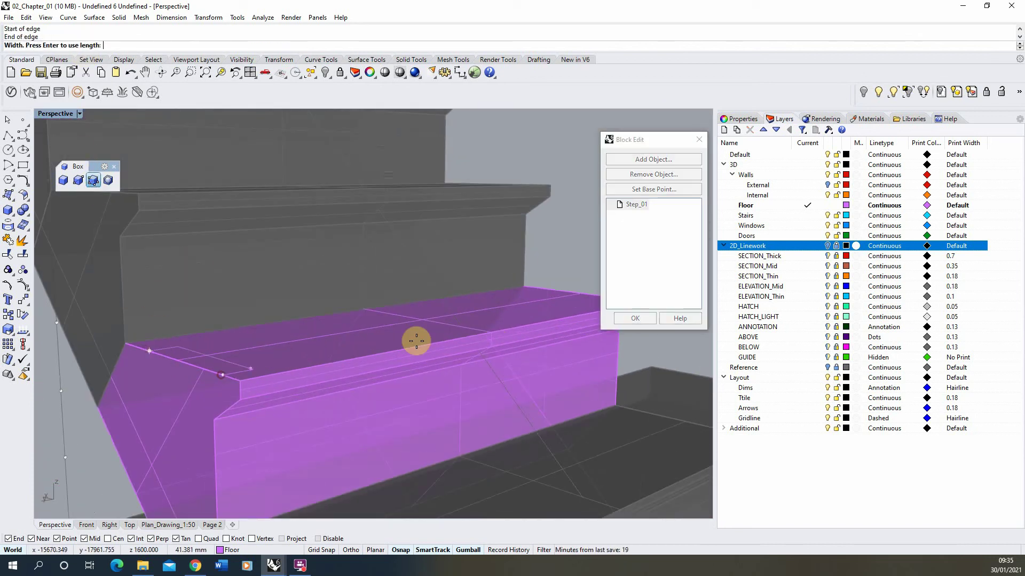
pyautogui.click(556, 291)
pyautogui.click(558, 287)
# Finish the Step_01 block edit so the raised tread strip applies to every step.
pyautogui.scroll(-1, 435, 262)
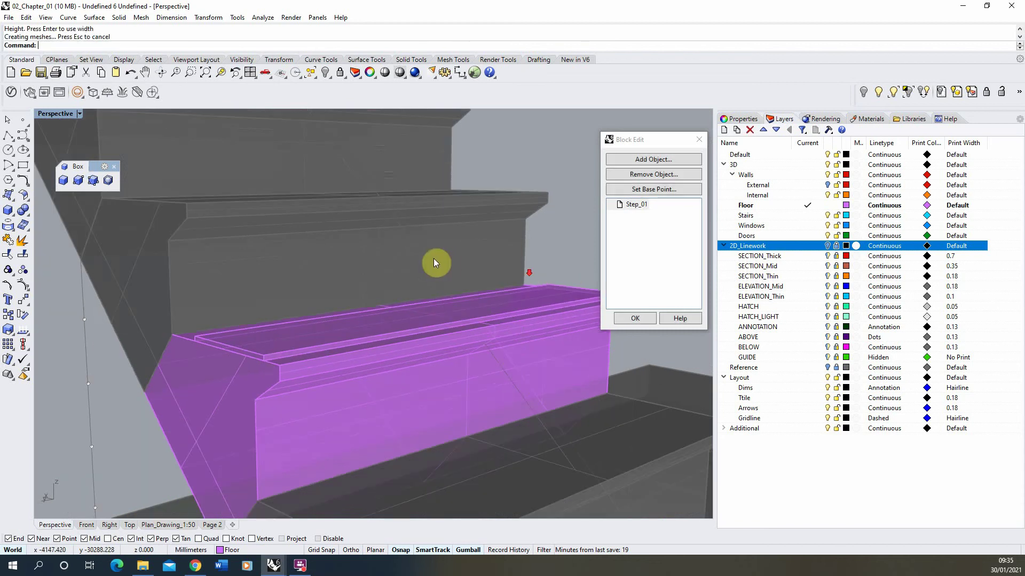
pyautogui.click(624, 321)
pyautogui.scroll(-4, 336, 289)
pyautogui.moveTo(311, 306); pyautogui.dragTo(424, 386, button='right')
pyautogui.scroll(-5, 332, 311)
pyautogui.moveTo(332, 310); pyautogui.dragTo(306, 336, button='right')
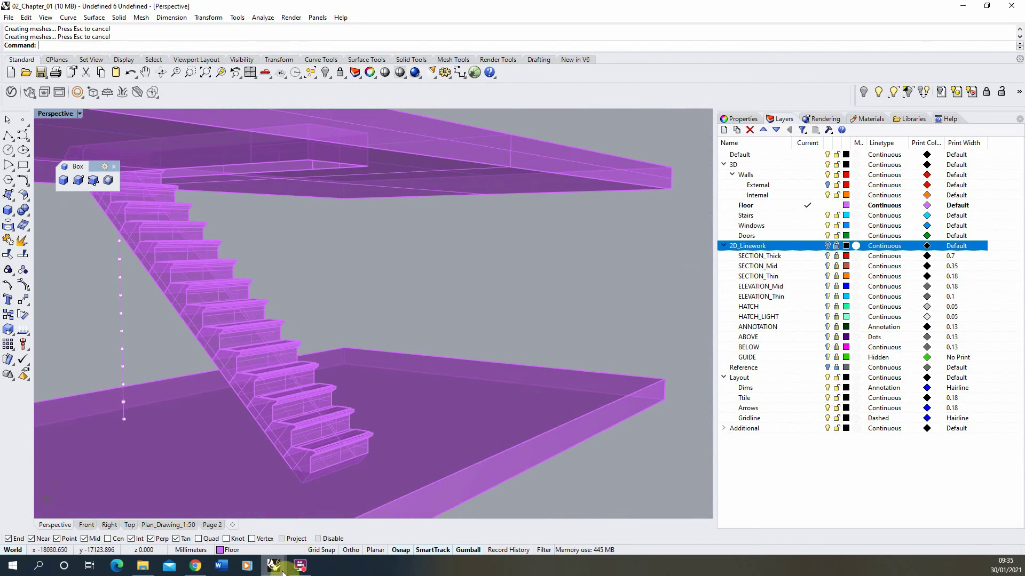
# Switch to the Axo_model file in Rhino and bring the building's selected window block into close view.
pyautogui.moveTo(274, 566)
pyautogui.click(324, 524)
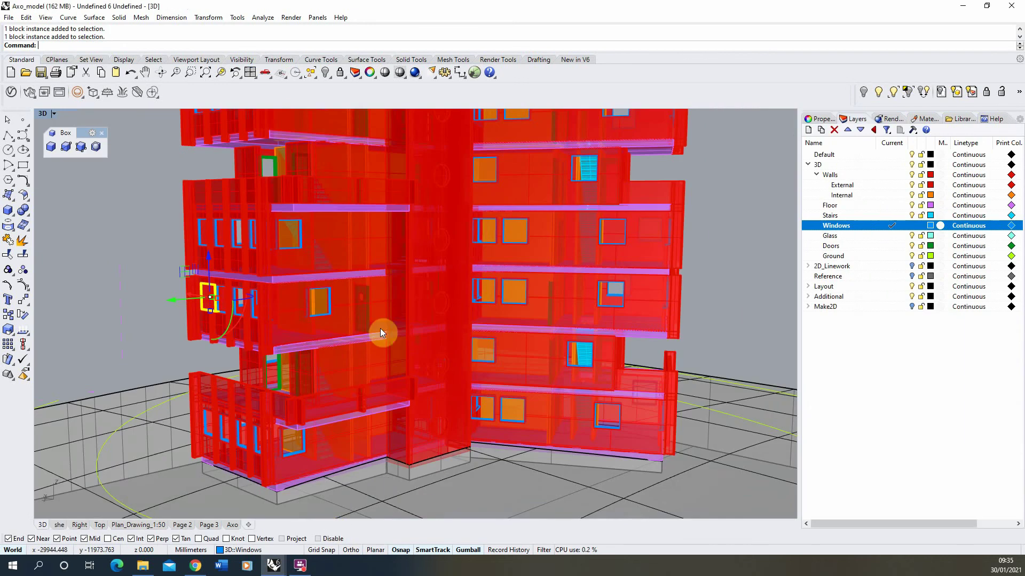
pyautogui.scroll(-6, 380, 328)
pyautogui.moveTo(229, 280); pyautogui.dragTo(361, 303, button='right')
pyautogui.scroll(7, 595, 360)
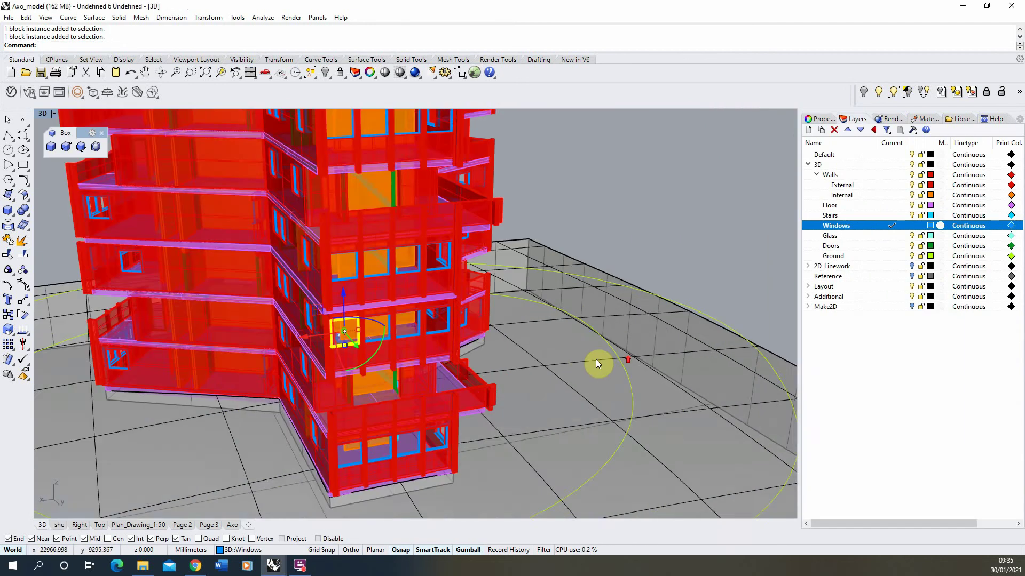
pyautogui.scroll(3, 596, 360)
# Copy the selected window block by its lower corner onto the open ground beside the building.
pyautogui.click(8, 314)
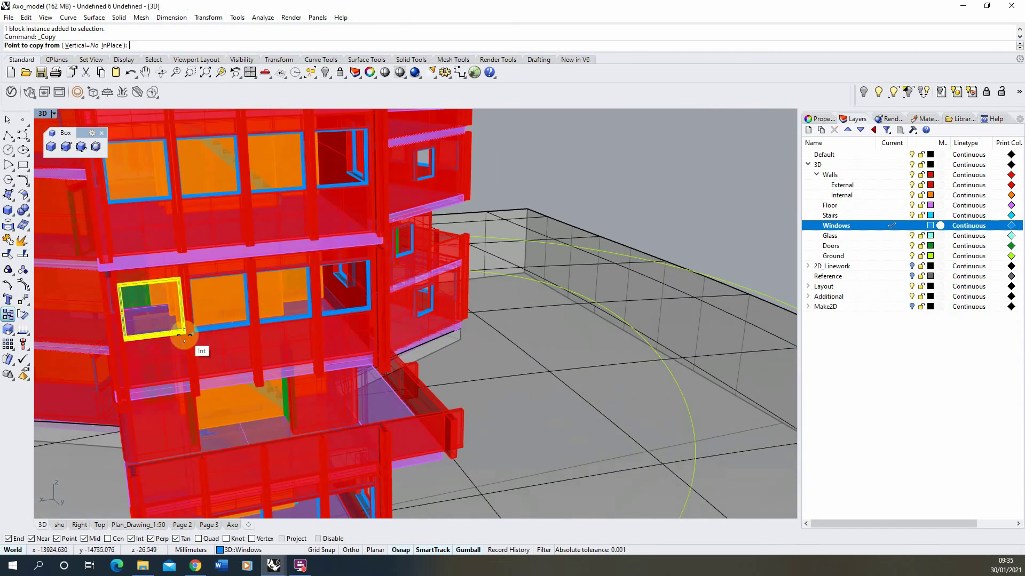
pyautogui.click(184, 335)
pyautogui.scroll(-5, 333, 266)
pyautogui.scroll(6, 352, 277)
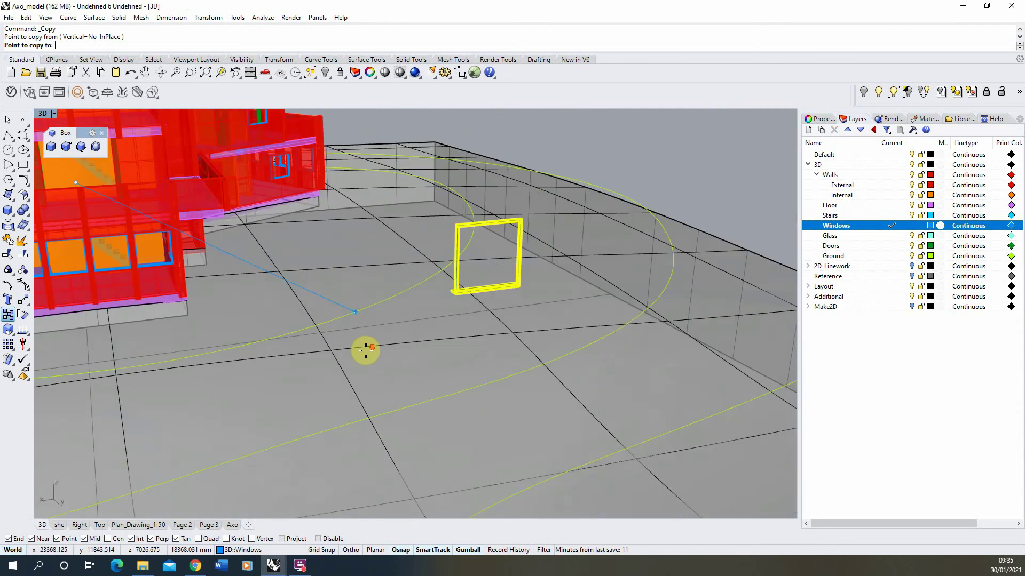
pyautogui.scroll(-3, 365, 350)
pyautogui.click(284, 352)
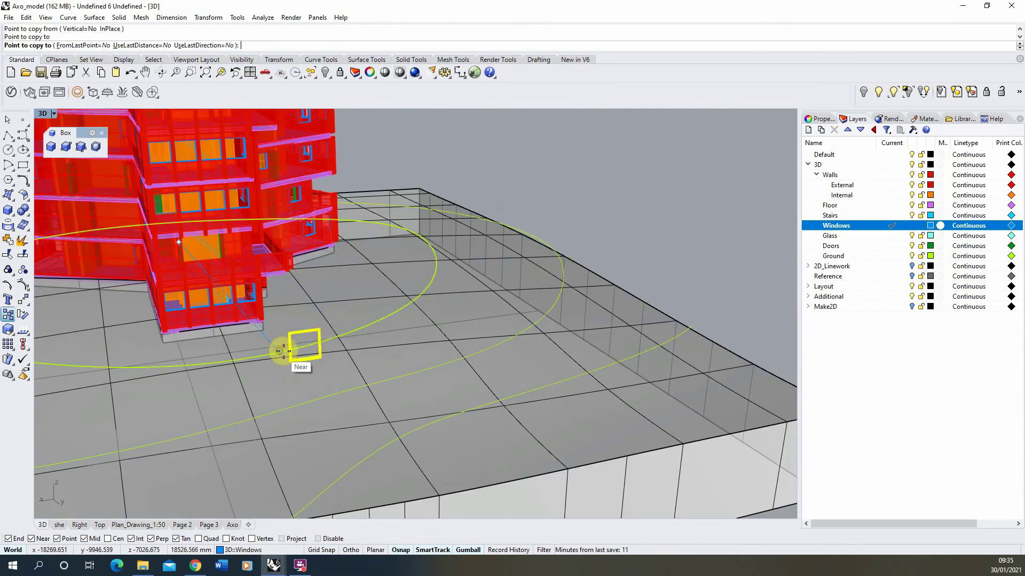
pyautogui.scroll(8, 282, 351)
pyautogui.rightClick(402, 326)
# Select the copied window on the ground and open its Window3DType1 block for editing with BlockEdit.
pyautogui.scroll(-8, 378, 345)
pyautogui.scroll(8, 383, 344)
pyautogui.scroll(-4, 404, 418)
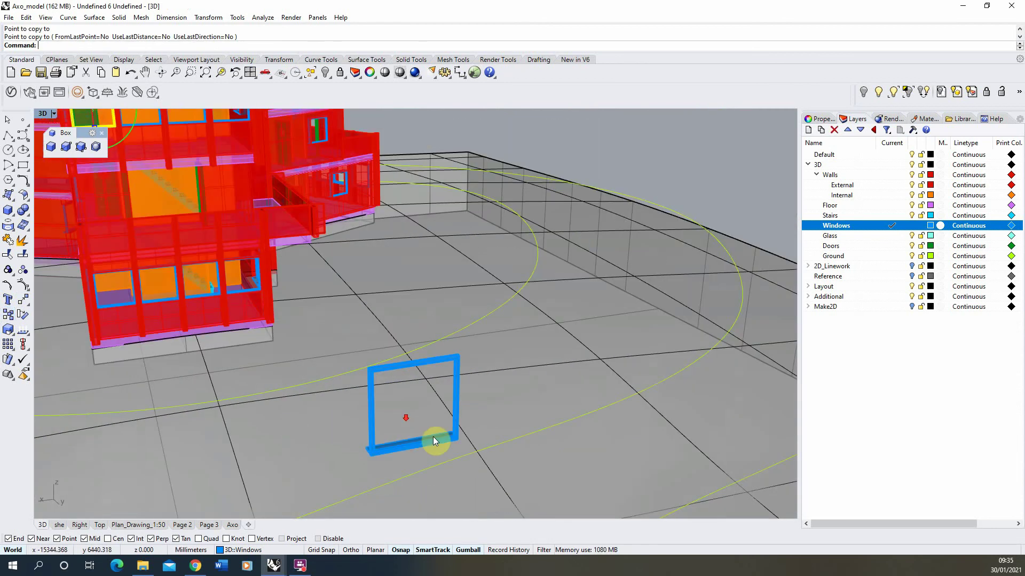
pyautogui.click(433, 440)
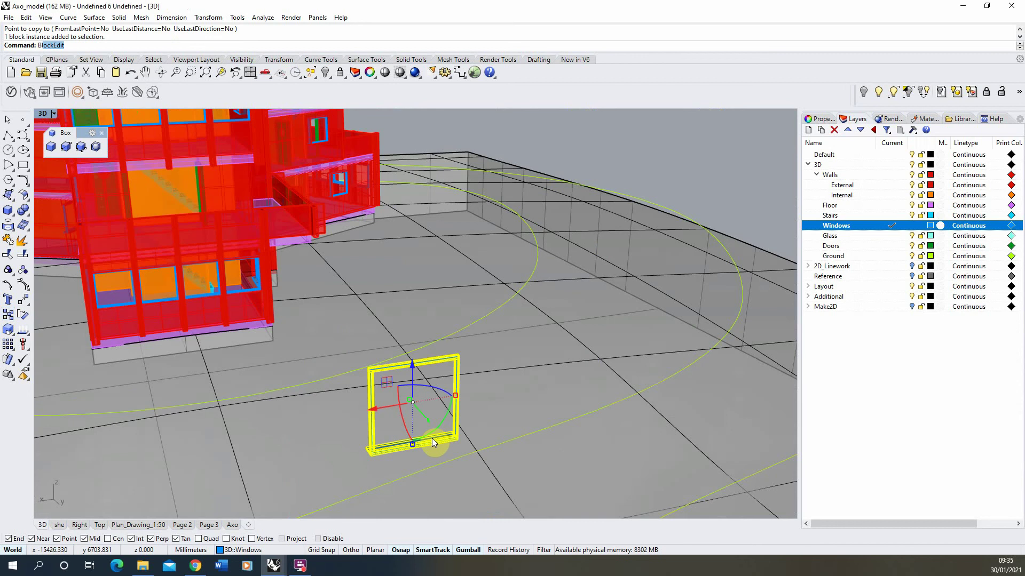
pyautogui.press('BackSpace')
pyautogui.press('BackSpace')
pyautogui.write('ock')
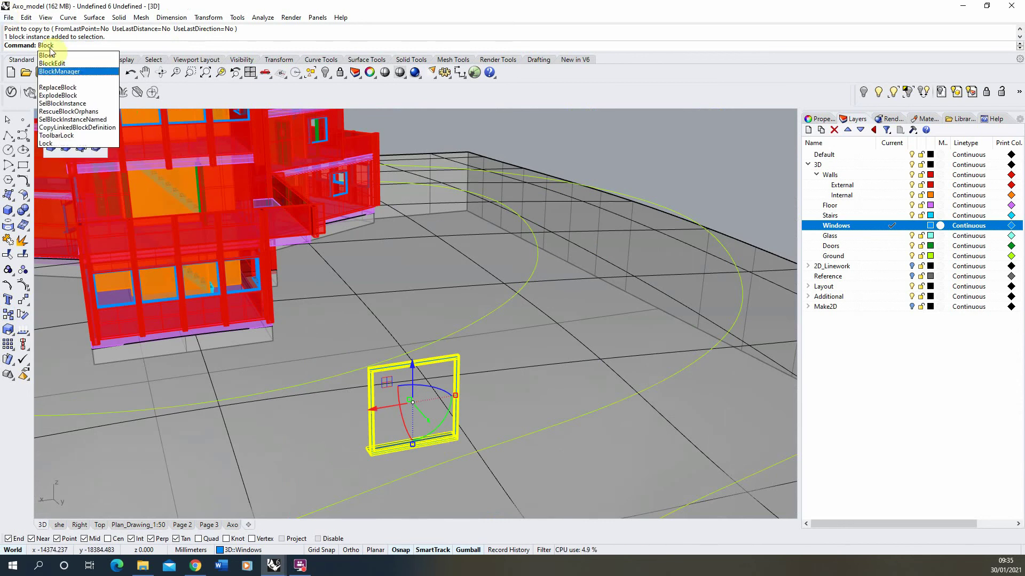
pyautogui.click(52, 63)
# Fill the window frame's opening with a thin 3-point box pane on the Glass layer, and make Windows the current layer again.
pyautogui.scroll(5, 422, 440)
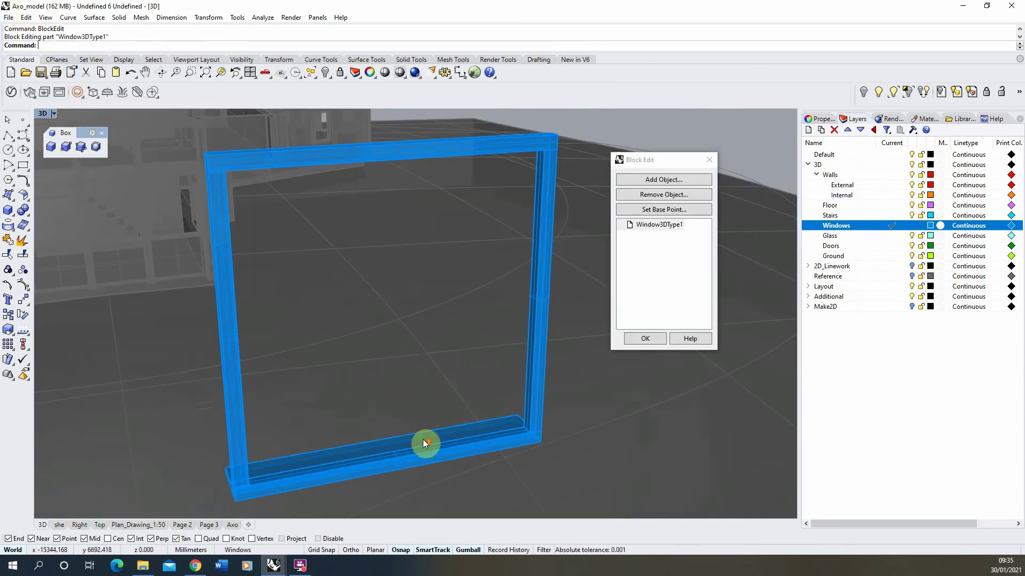
pyautogui.click(84, 147)
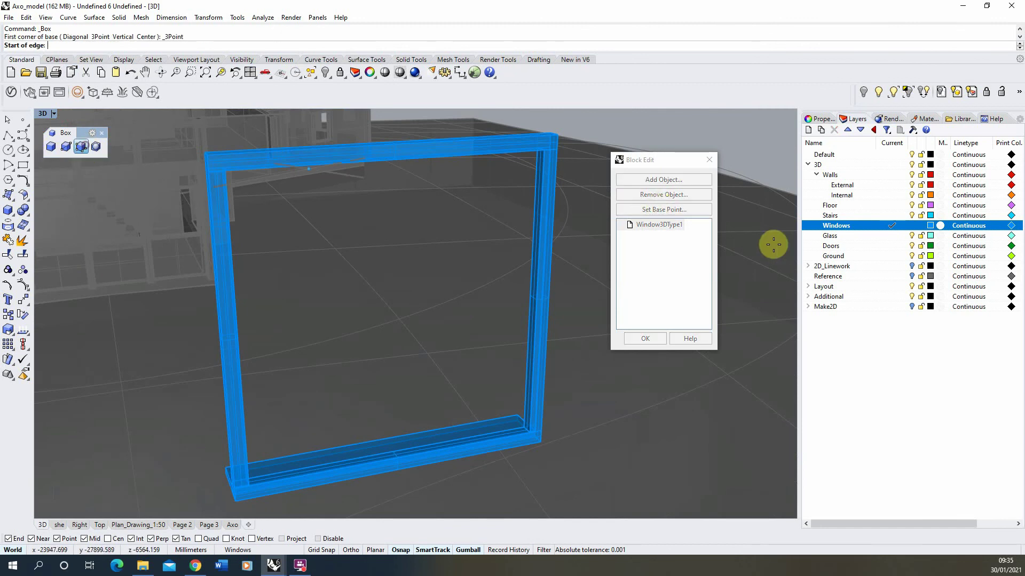
pyautogui.doubleClick(848, 235)
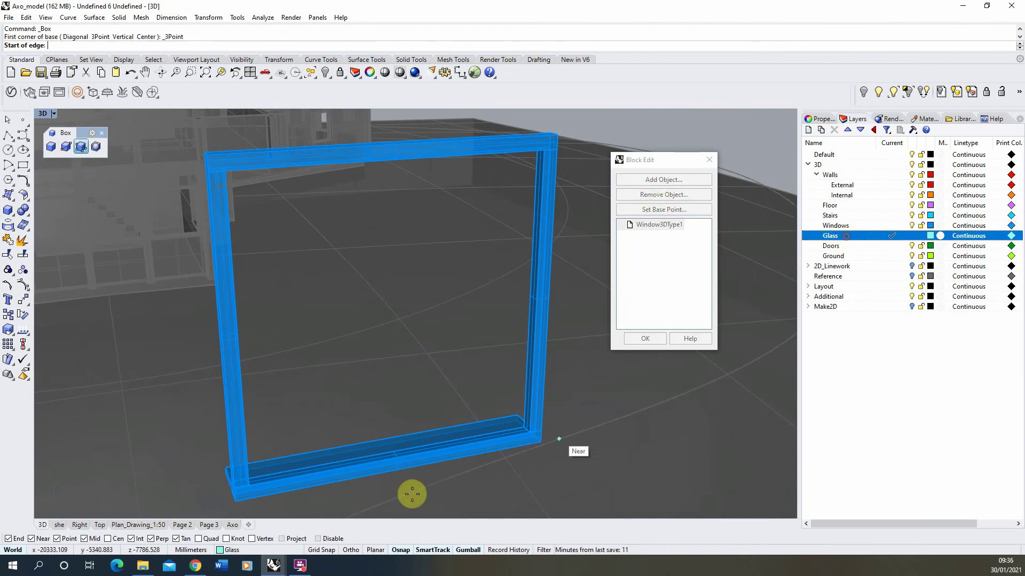
pyautogui.click(522, 426)
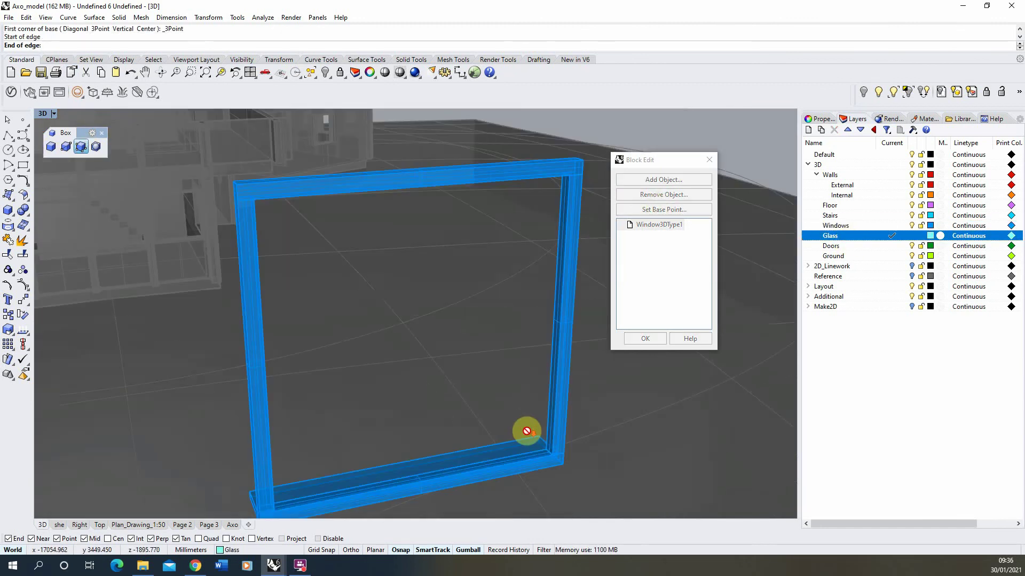
pyautogui.click(271, 503)
pyautogui.click(563, 174)
pyautogui.click(553, 180)
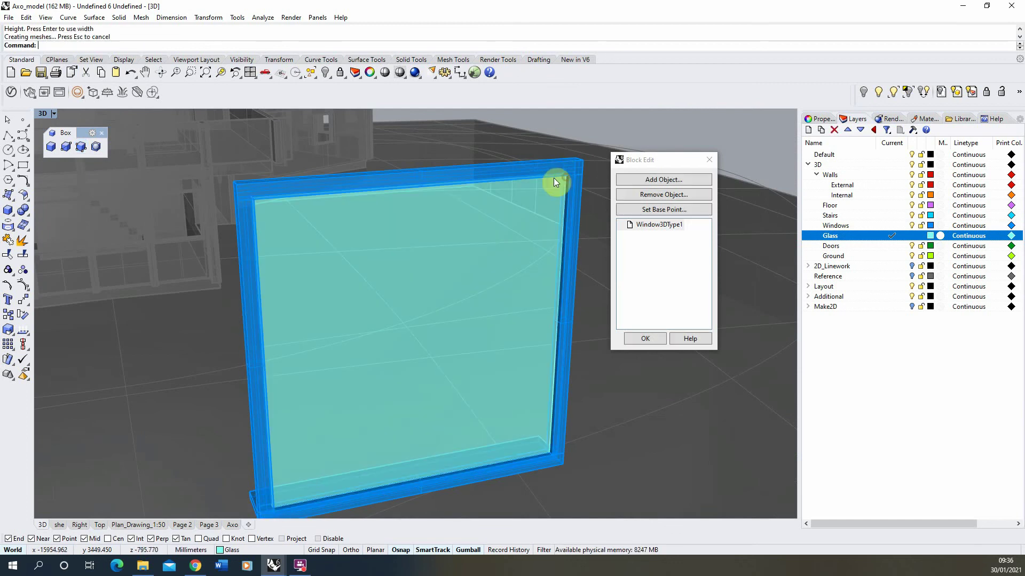
pyautogui.doubleClick(847, 225)
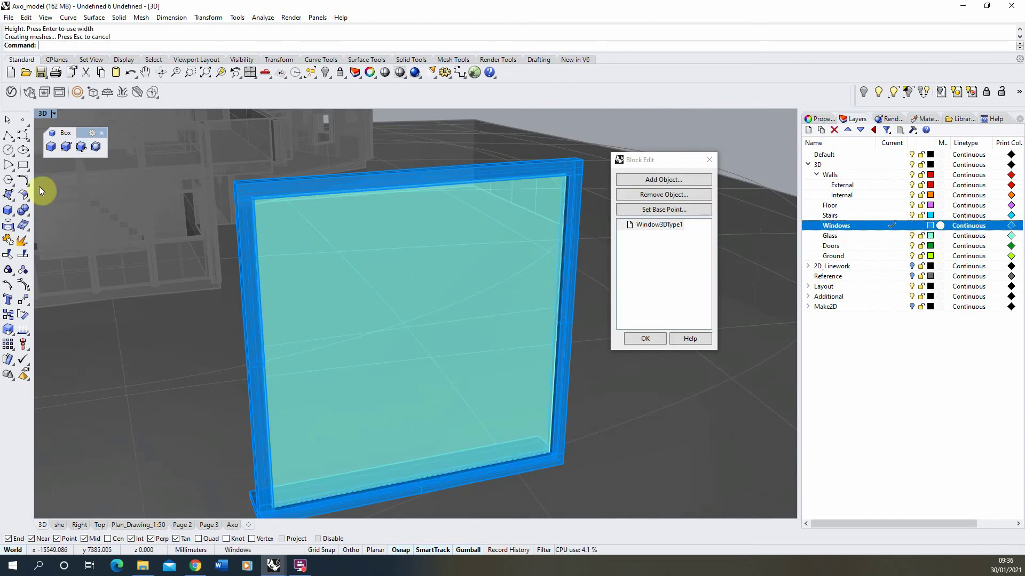
pyautogui.click(81, 148)
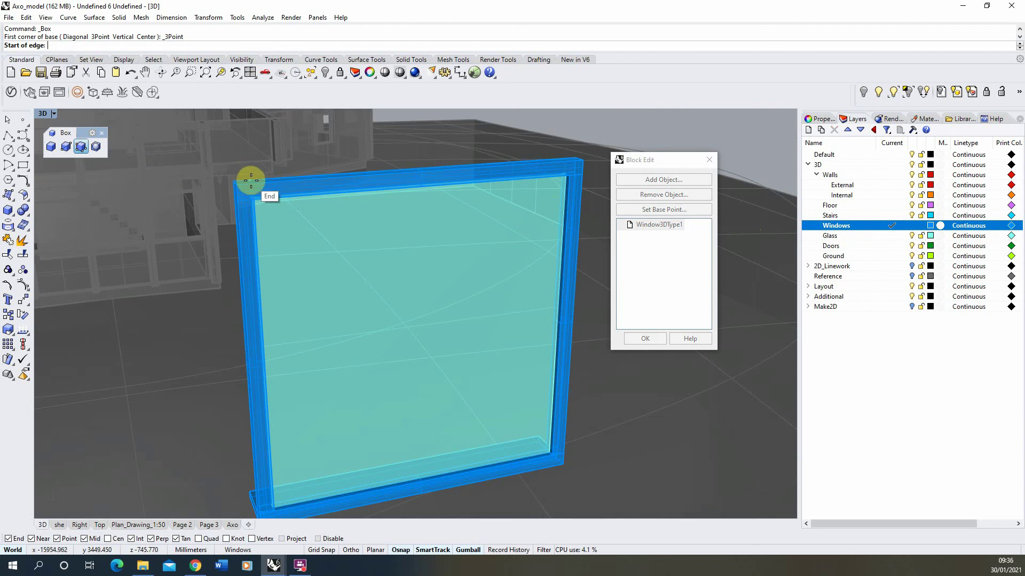
pyautogui.moveTo(267, 192); pyautogui.dragTo(294, 198, button='right')
pyautogui.scroll(2, 294, 198)
pyautogui.click(7, 120)
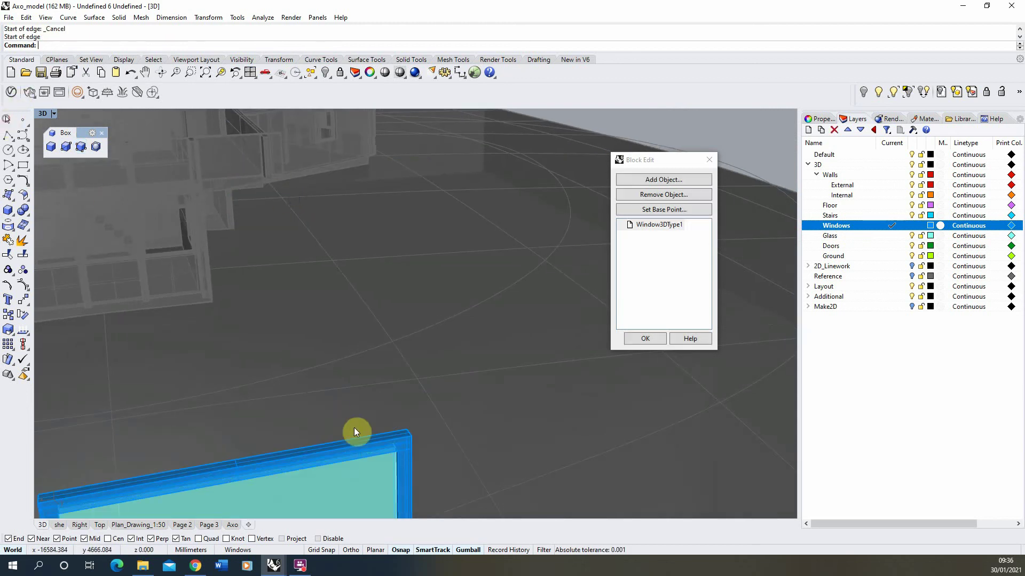
# Add a 3-point box bar on the Windows layer along the frame's top rail, spanning between the two side posts.
pyautogui.click(355, 439)
pyautogui.click(221, 72)
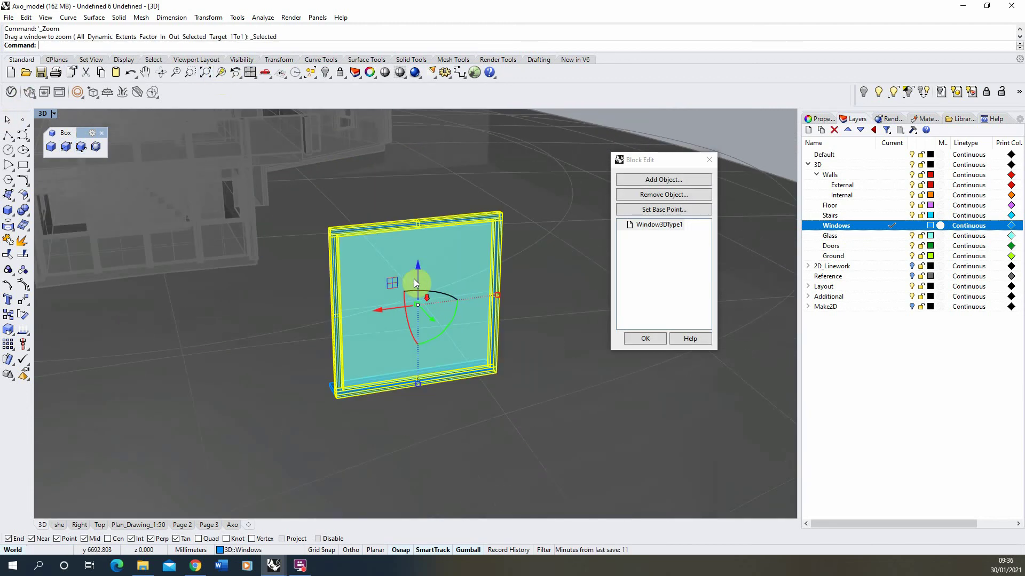
pyautogui.click(80, 147)
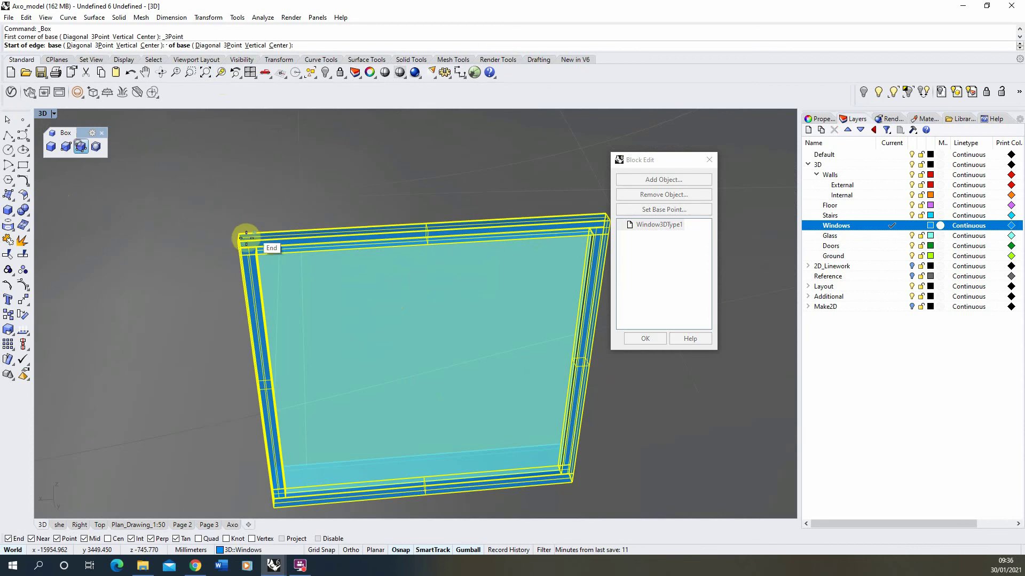
pyautogui.click(255, 233)
pyautogui.click(254, 242)
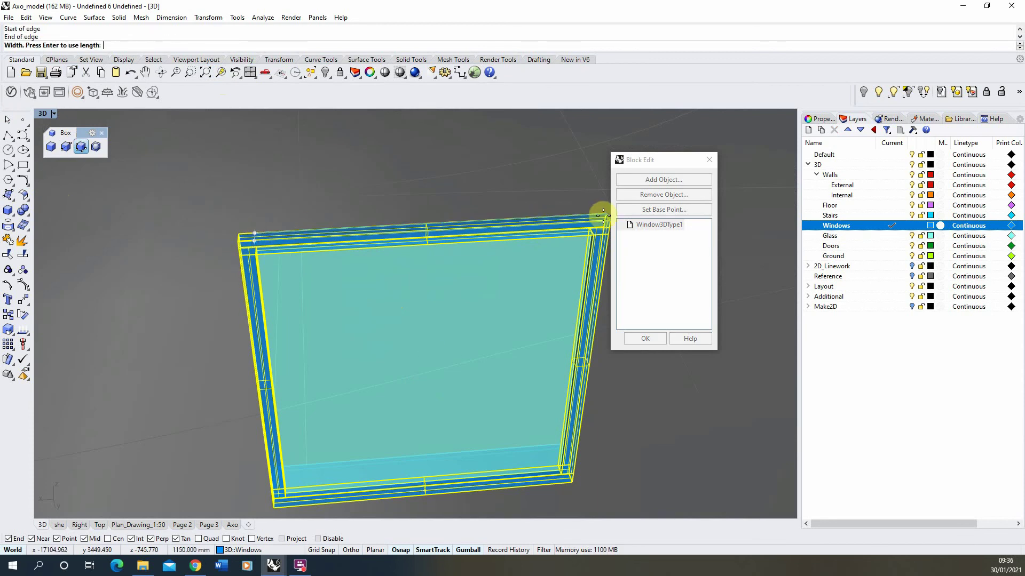
pyautogui.click(591, 213)
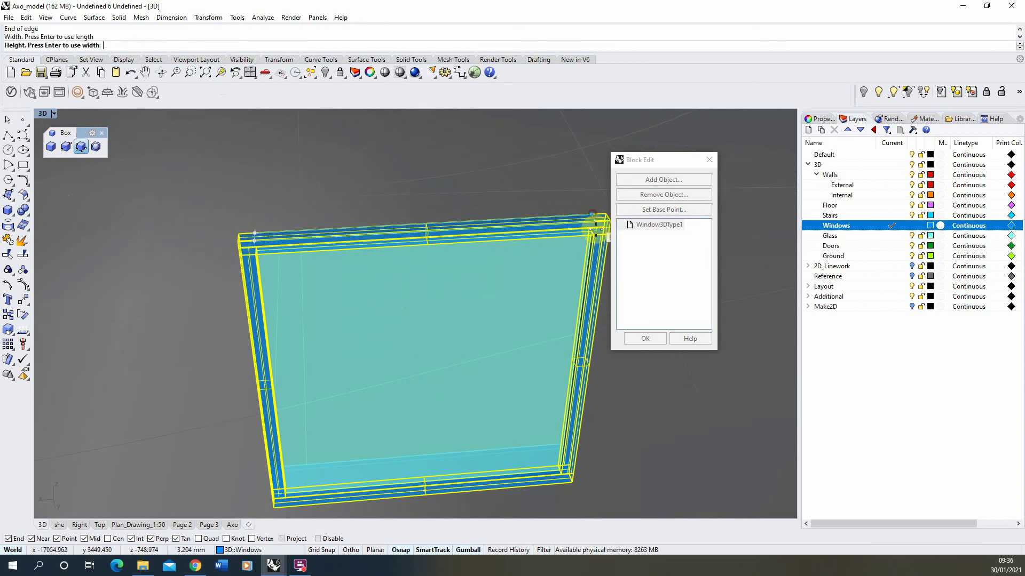
pyautogui.click(595, 238)
pyautogui.scroll(-2, 449, 216)
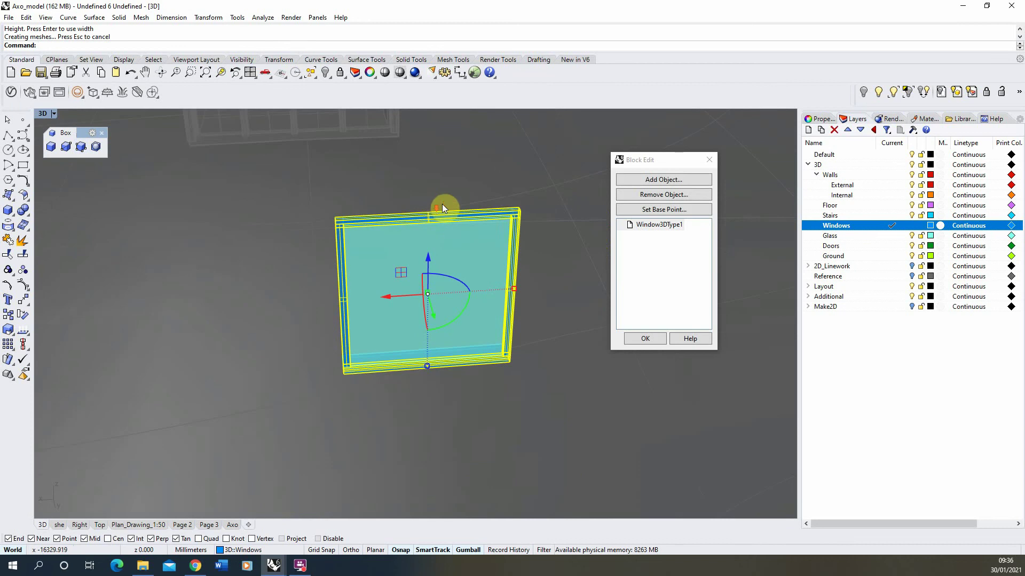
# Move the new bar vertically down to about the middle of the window to form a horizontal glazing bar.
pyautogui.scroll(4, 512, 216)
pyautogui.click(511, 215)
pyautogui.scroll(-3, 320, 201)
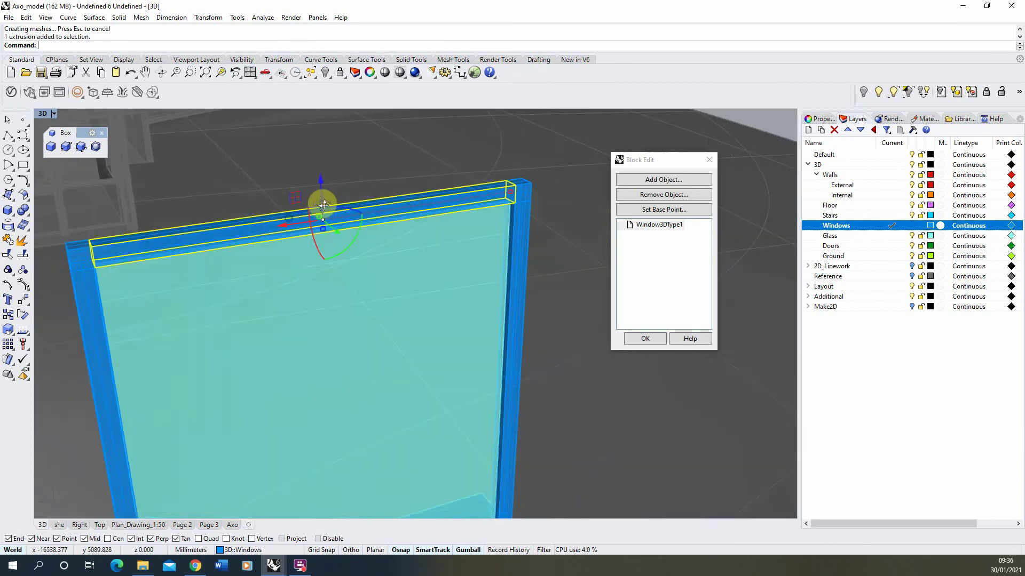
pyautogui.moveTo(323, 185); pyautogui.dragTo(328, 322)
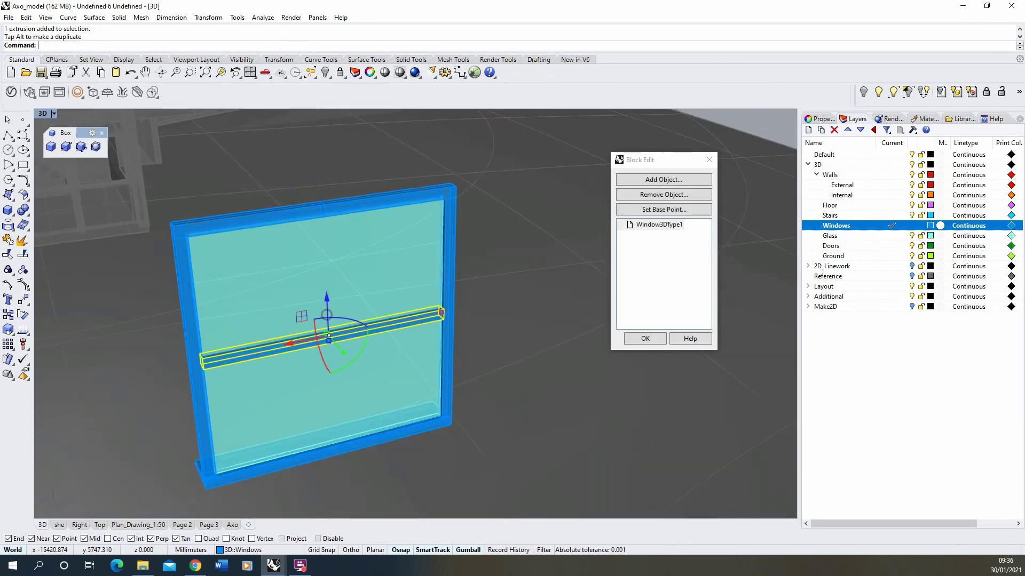
# Copy the glazing bar vertically down to form a second horizontal bar in the lower half of the window.
pyautogui.click(10, 314)
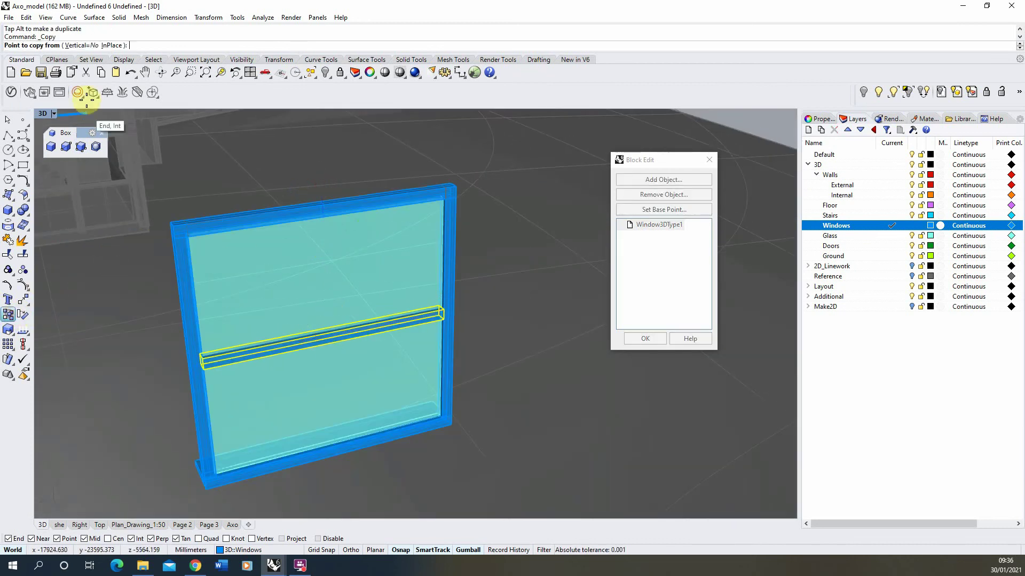
pyautogui.click(94, 46)
pyautogui.click(438, 311)
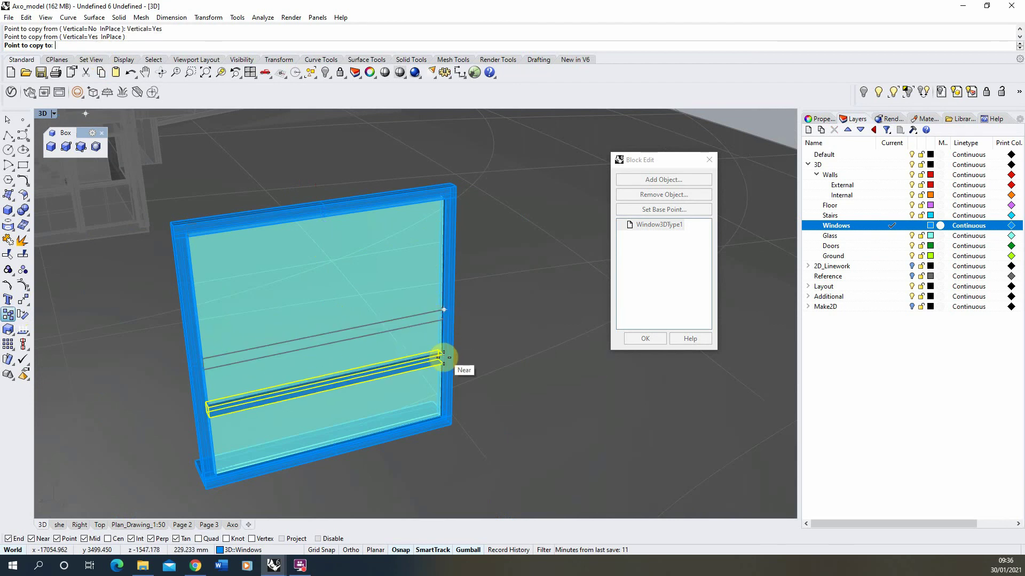
pyautogui.scroll(-2, 427, 341)
pyautogui.rightClick(427, 341)
# Finish editing the Window3DType1 block and apply the changes to all its instances.
pyautogui.scroll(2, 427, 341)
pyautogui.moveTo(429, 344); pyautogui.dragTo(472, 259, button='right')
pyautogui.click(521, 258)
pyautogui.click(654, 337)
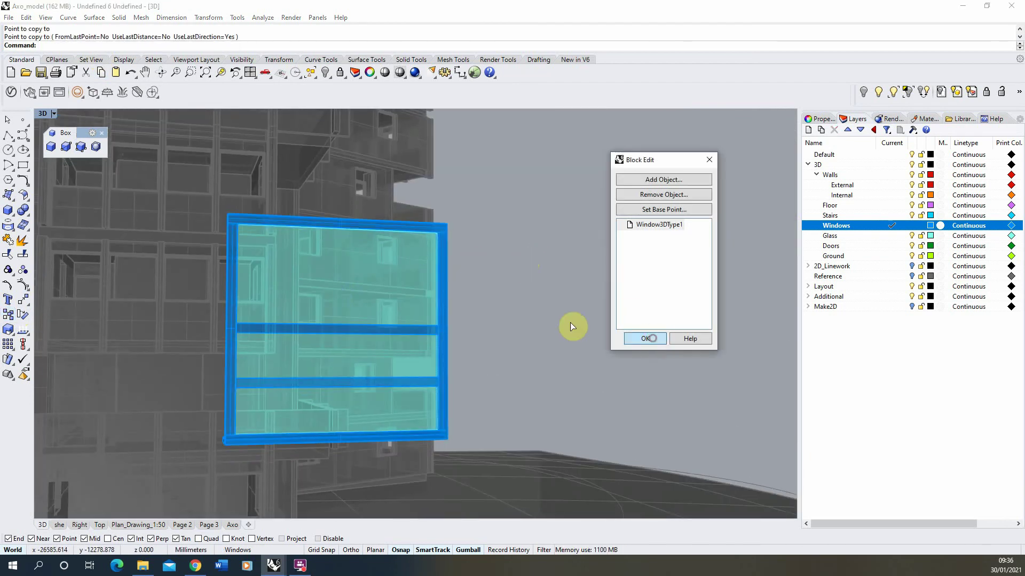
# Examine the windows on all sides of the building to check that the glass and glazing bars carried over.
pyautogui.moveTo(530, 312); pyautogui.dragTo(261, 373, button='right')
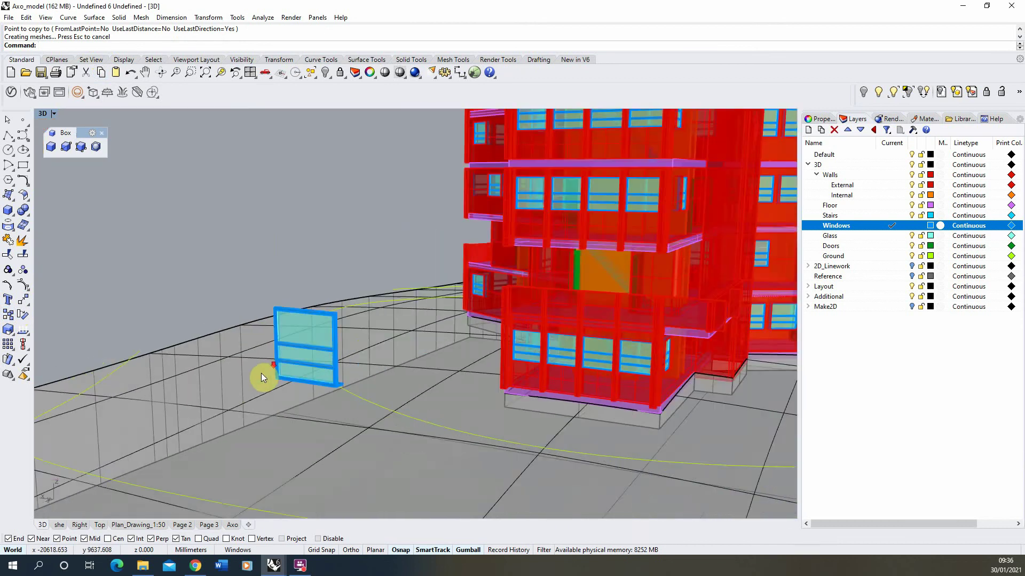
pyautogui.scroll(-8, 271, 379)
pyautogui.scroll(6, 447, 149)
pyautogui.moveTo(427, 237); pyautogui.dragTo(576, 263, button='right')
pyautogui.scroll(-2, 498, 316)
pyautogui.scroll(6, 576, 263)
pyautogui.scroll(-2, 525, 262)
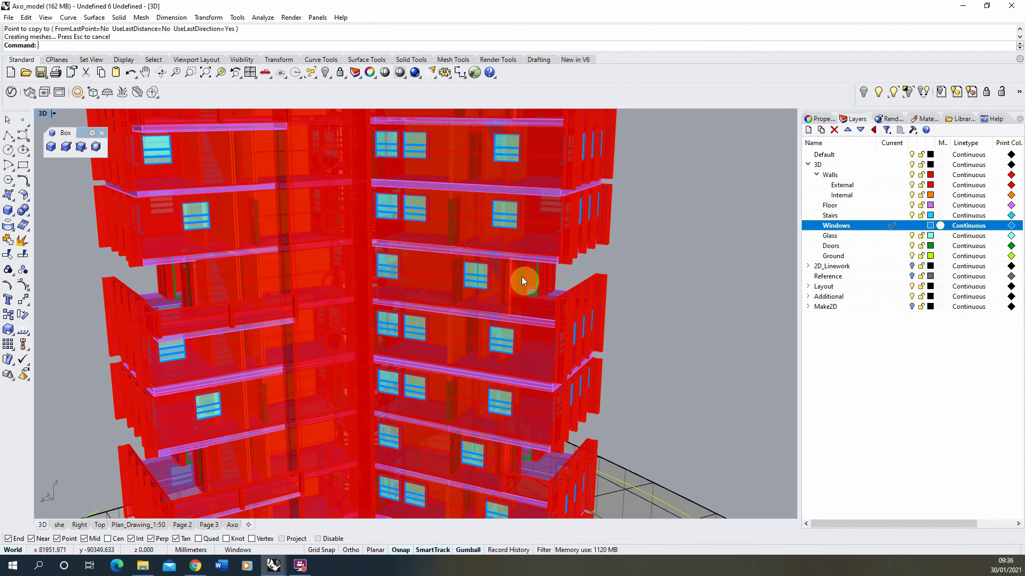
pyautogui.moveTo(441, 279)
pyautogui.mouseDown(button='right')
pyautogui.moveTo(388, 276)
pyautogui.moveTo(432, 295)
pyautogui.mouseUp(button='right')
pyautogui.scroll(-11, 542, 262)
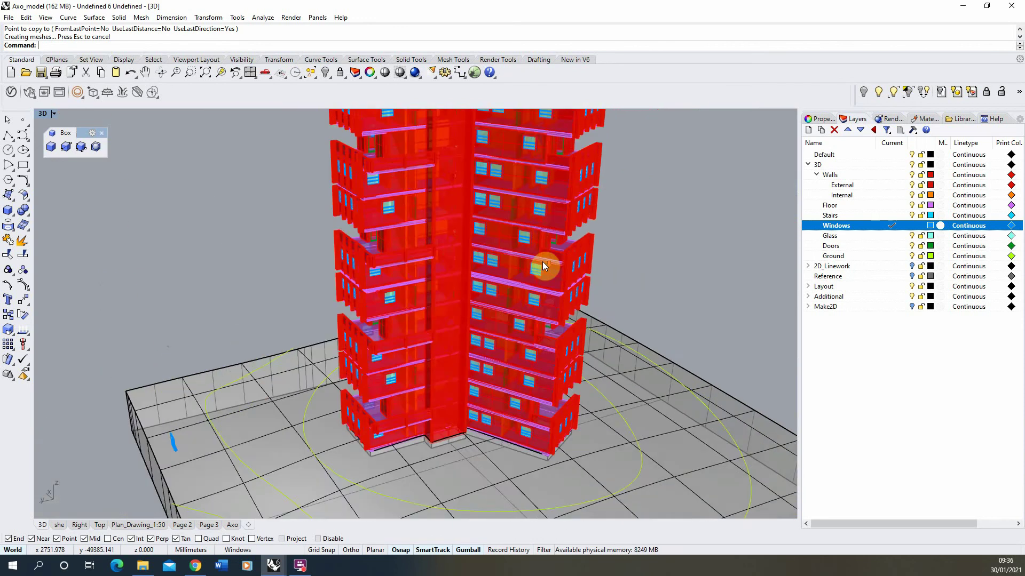
# Explode the window block instance standing on the ground into its separate objects and clear the selection.
pyautogui.scroll(7, 300, 369)
pyautogui.scroll(3, 320, 364)
pyautogui.click(346, 364)
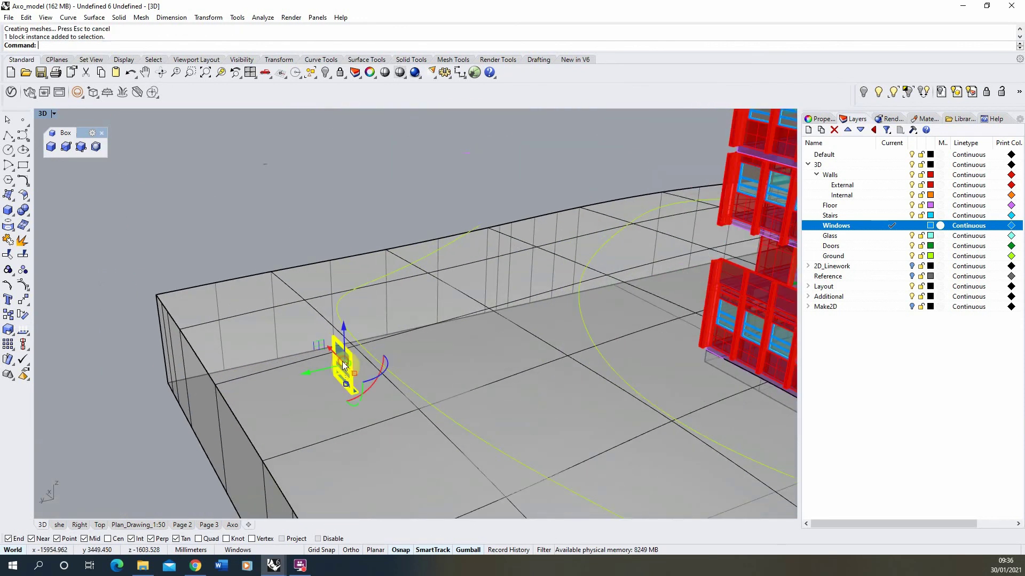
pyautogui.moveTo(347, 363); pyautogui.dragTo(350, 341, button='right')
pyautogui.scroll(-10, 472, 305)
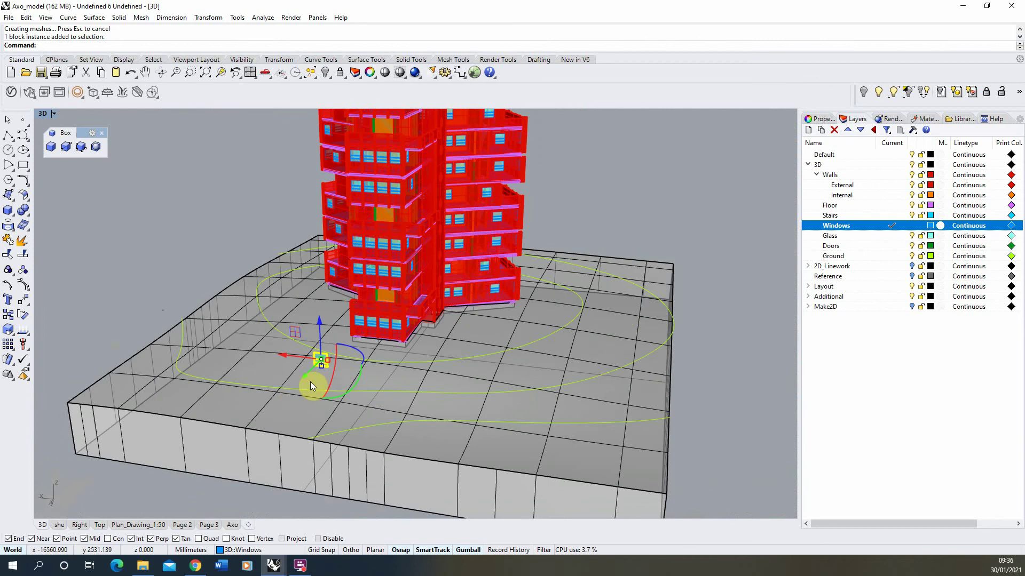
pyautogui.scroll(12, 315, 374)
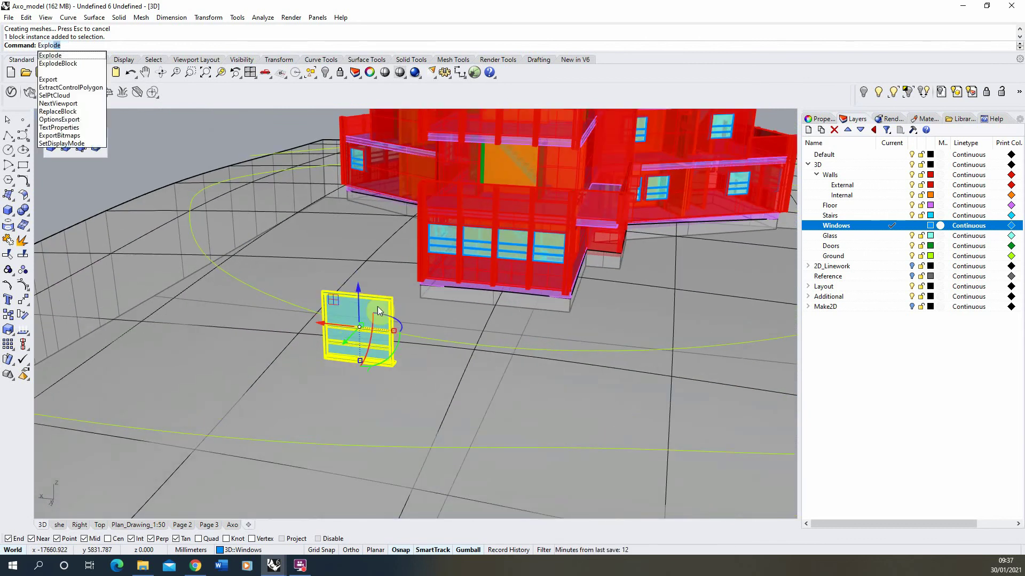
pyautogui.press('Return')
pyautogui.click(187, 137)
# Select the exploded window's glass pane and frame individually and compare them with a block window on the building.
pyautogui.click(341, 299)
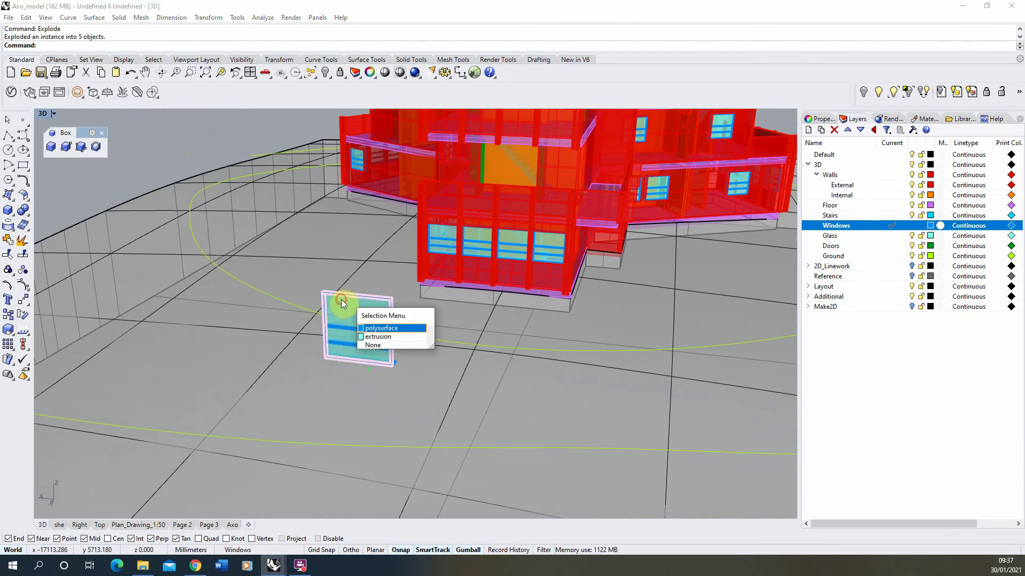
pyautogui.click(377, 328)
pyautogui.scroll(3, 387, 335)
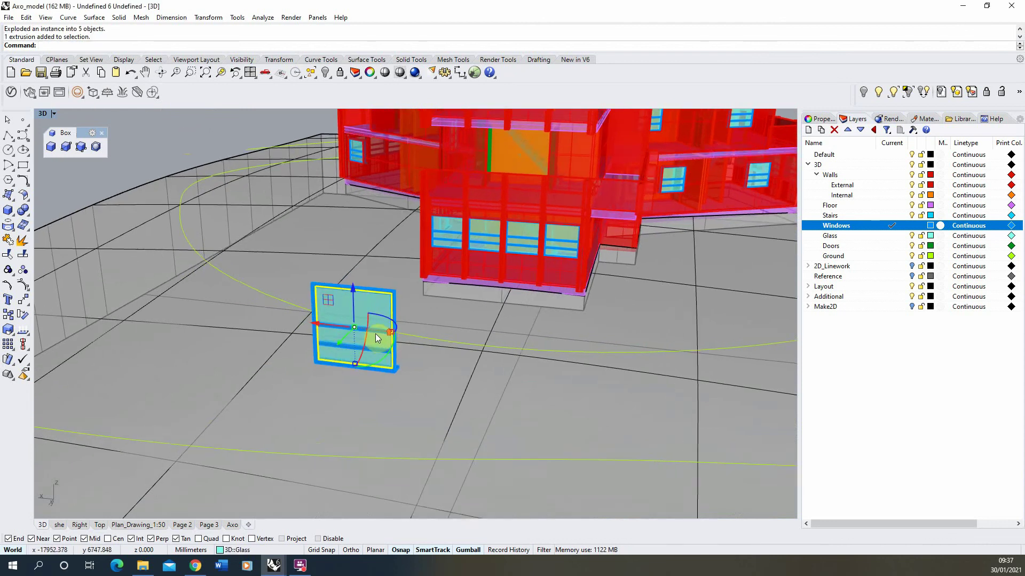
pyautogui.click(381, 356)
pyautogui.click(397, 297)
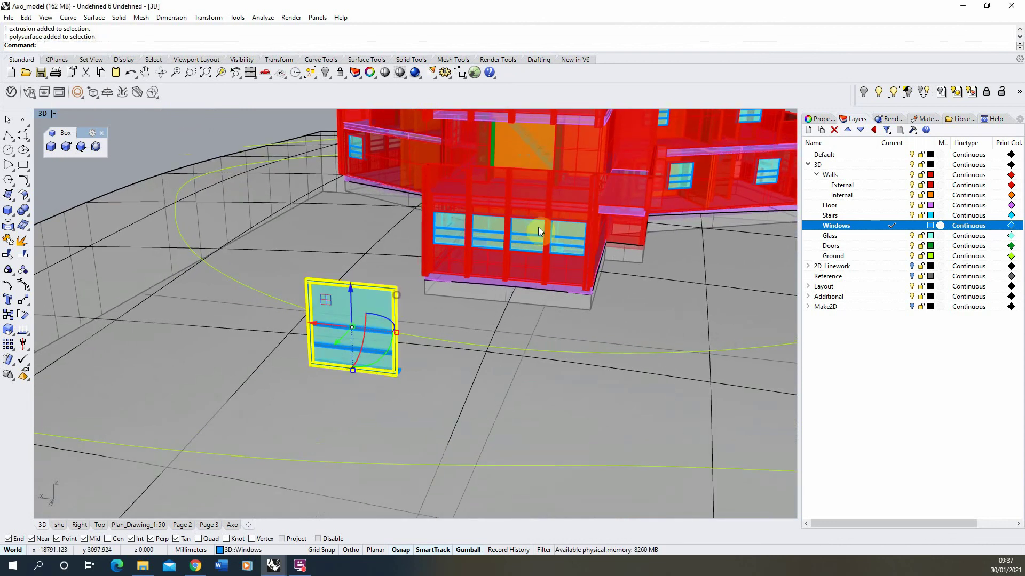
pyautogui.click(453, 229)
pyautogui.click(337, 312)
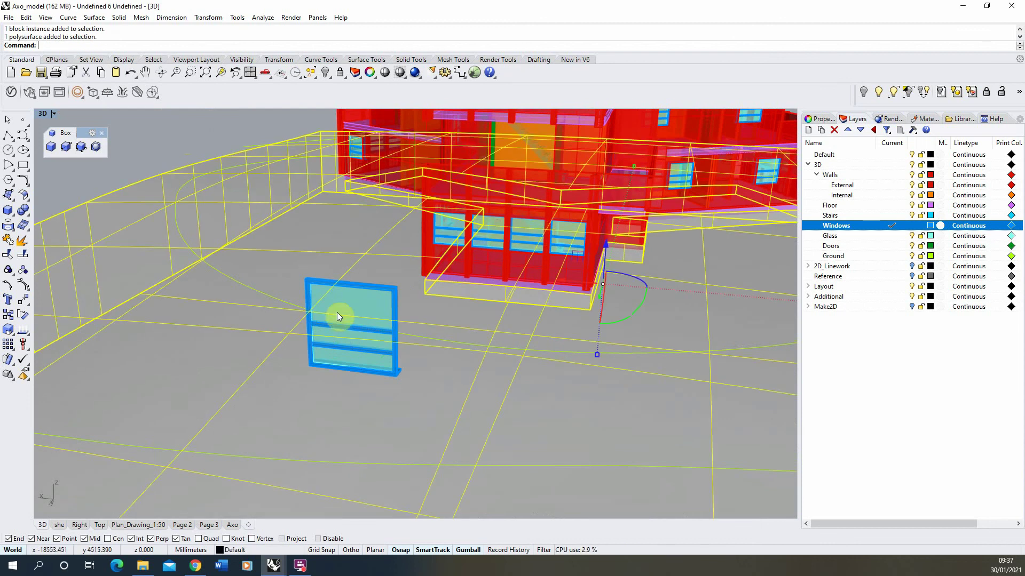
pyautogui.click(393, 297)
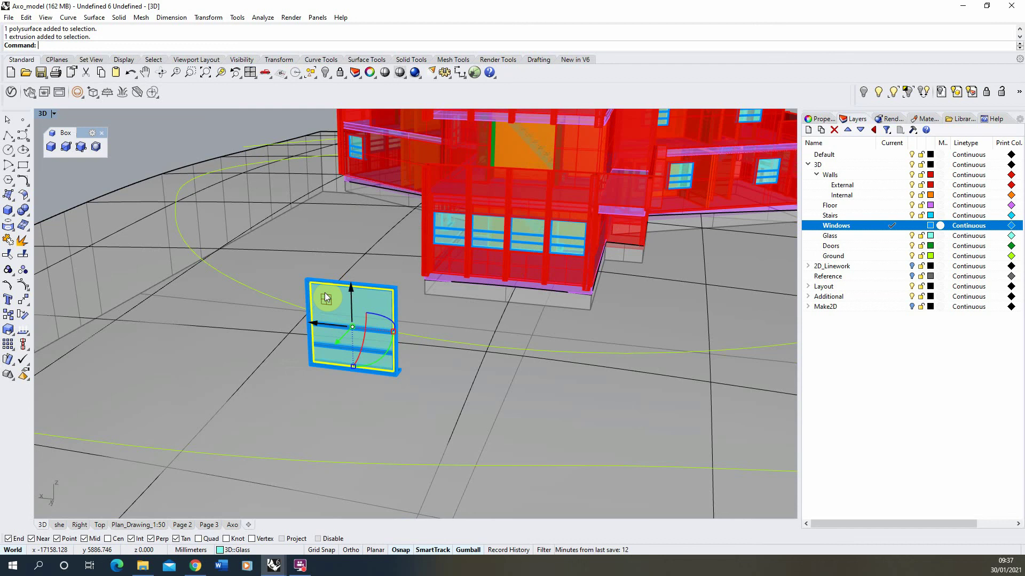
# Zoom to the selected glass pane and view the exploded window beside the building from different angles.
pyautogui.moveTo(408, 351); pyautogui.dragTo(460, 322, button='right')
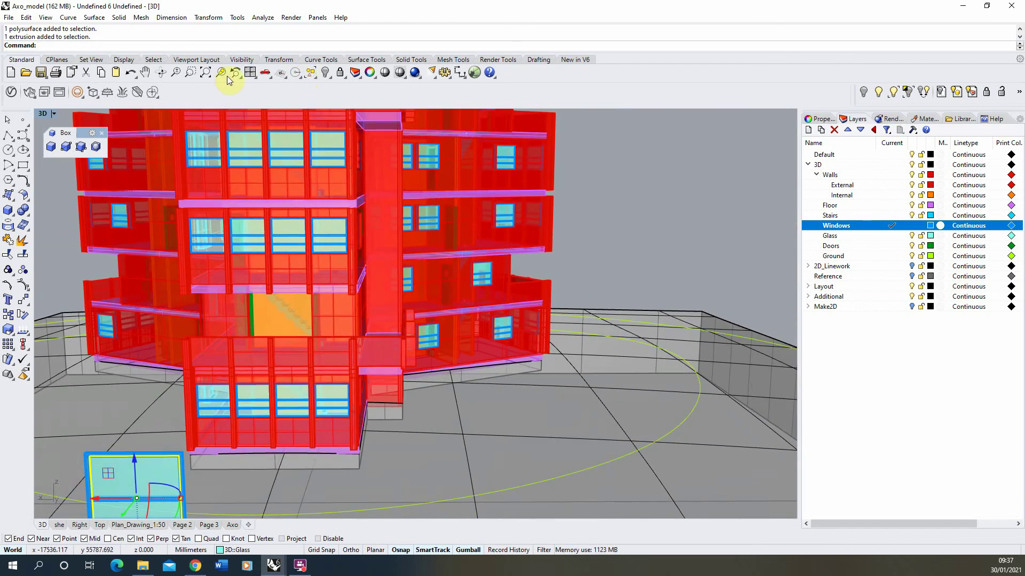
pyautogui.click(226, 75)
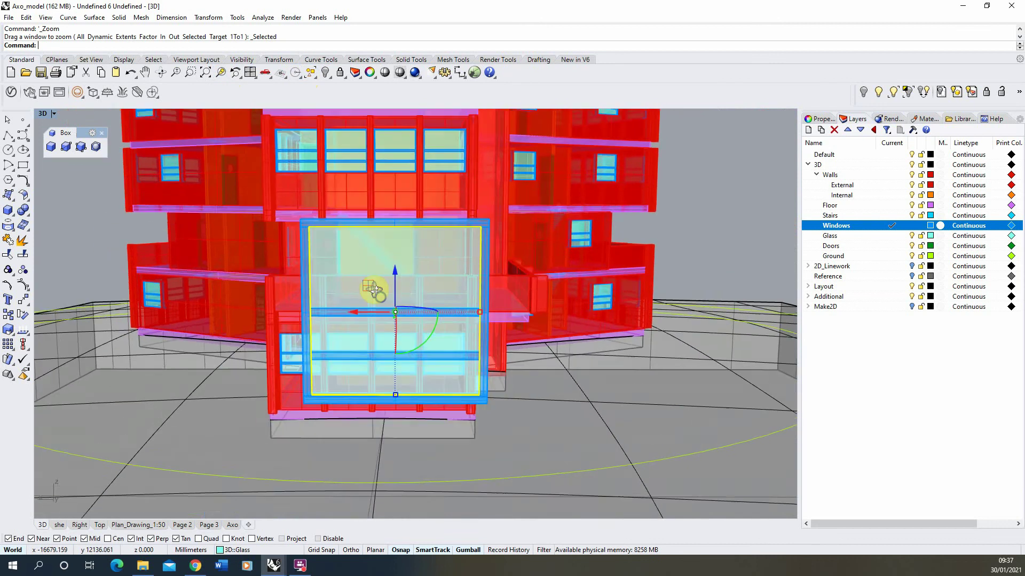
pyautogui.moveTo(374, 290); pyautogui.dragTo(494, 314, button='right')
pyautogui.moveTo(473, 318); pyautogui.dragTo(463, 319, button='right')
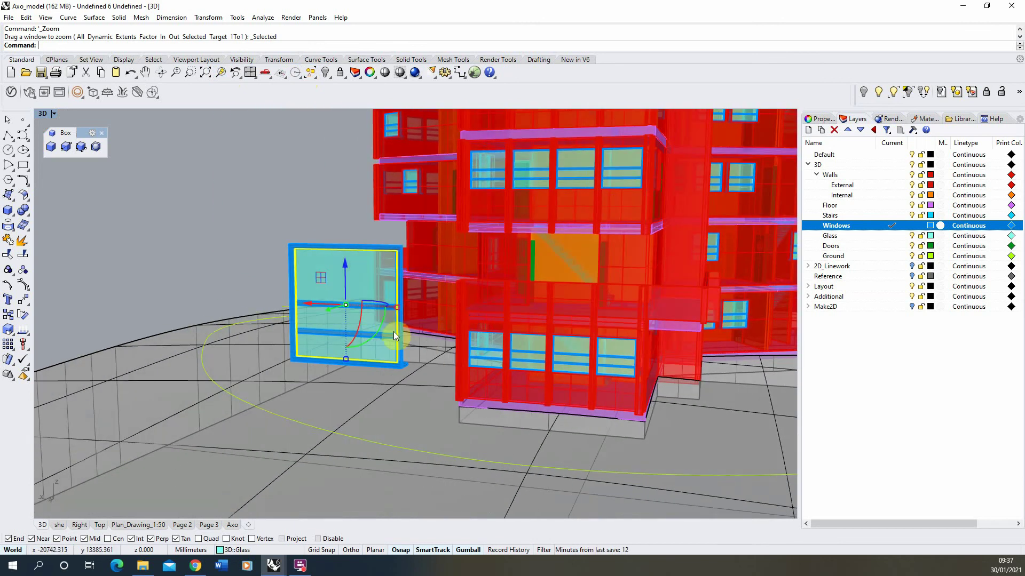